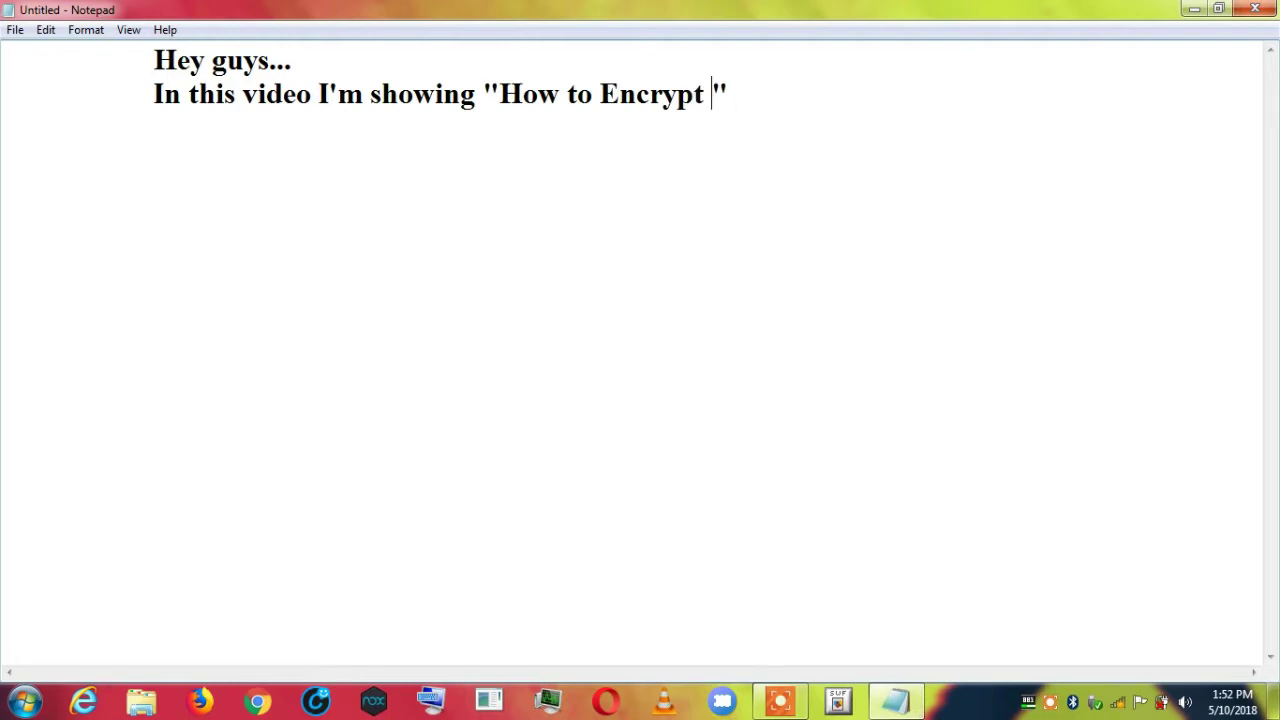
Complete the title as "How to Encrypt the Drive" and start a new line "Consider H; drive".
{"action": "type", "text": "the Drive"}
{"action": "key", "text": "End"}
{"action": "key", "text": "Return"}
{"action": "key", "text": "Return"}
{"action": "type", "text": "Consider"}
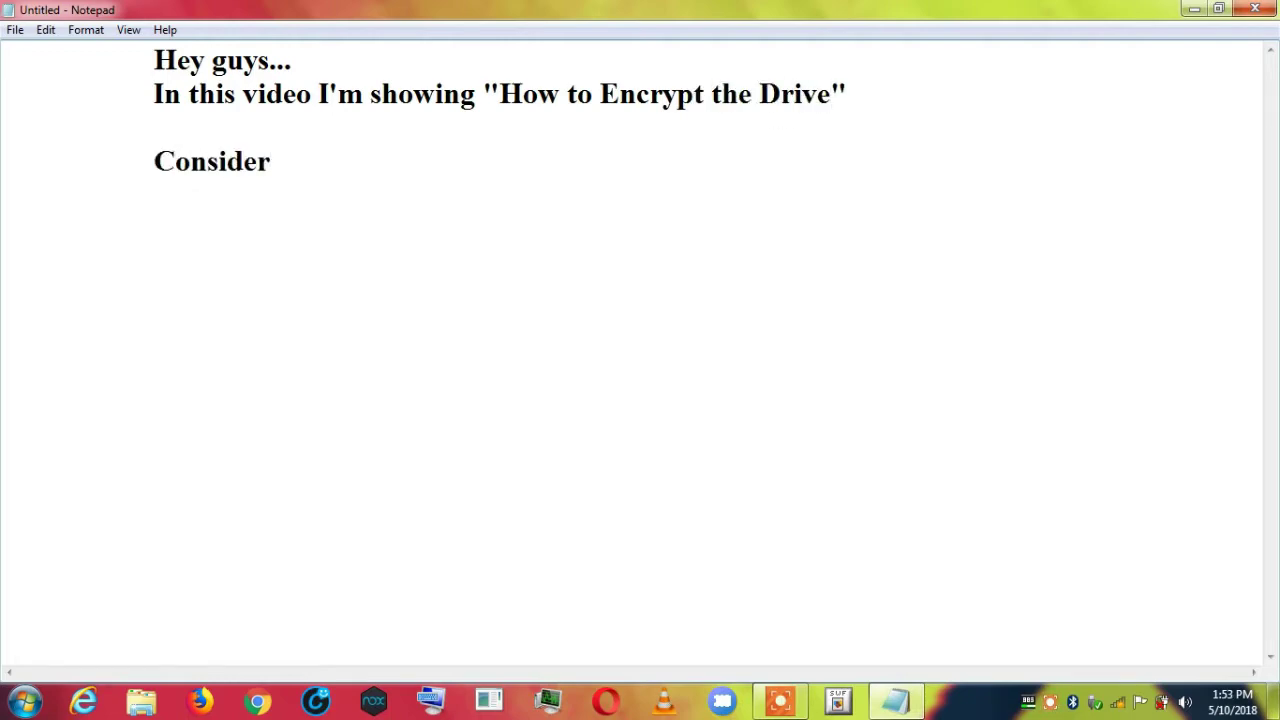
{"action": "type", "text": " H; drive"}
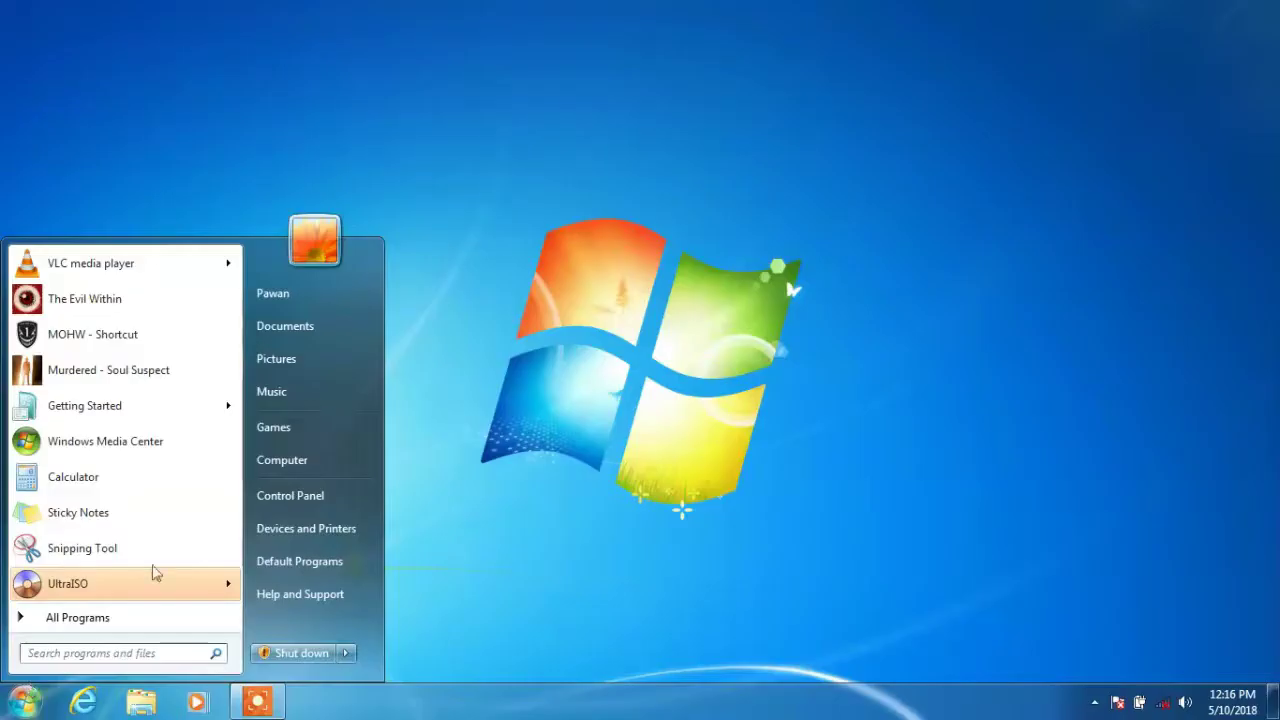
Check that Local Disk (H:) shows BitLocker Off, then go to All Control Panel Items.
{"action": "left_click", "coordinate": [285, 464]}
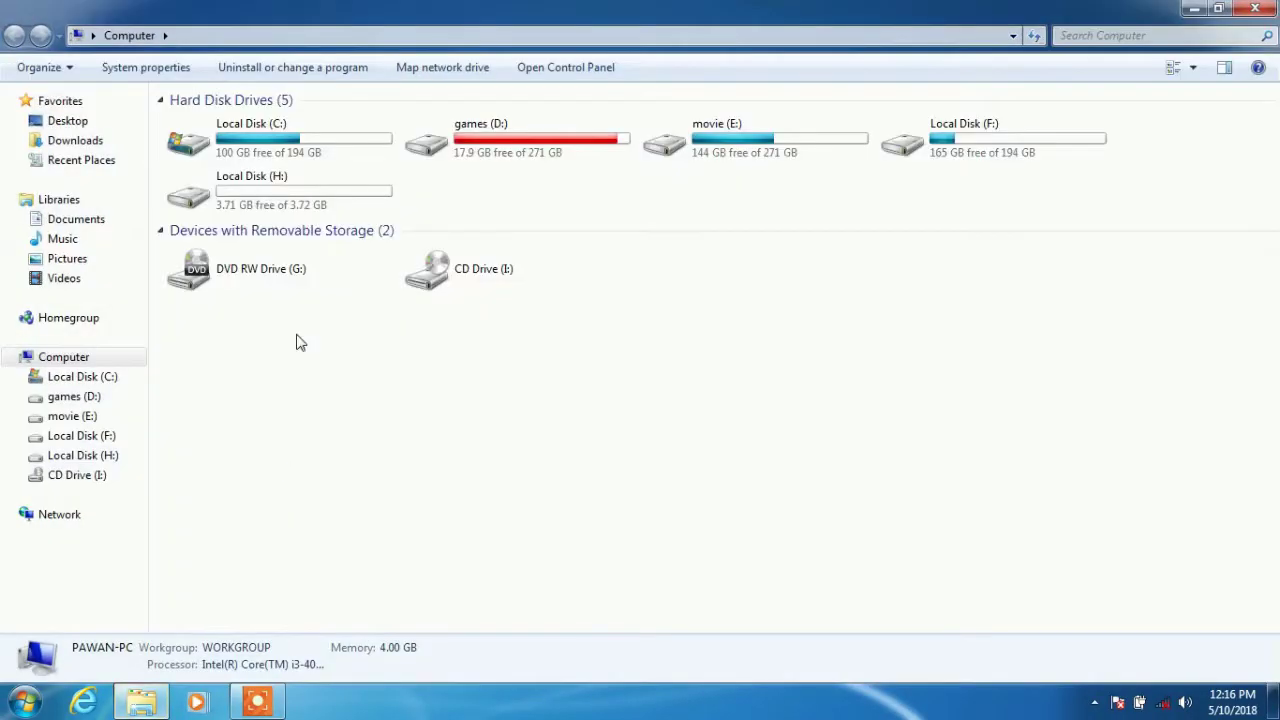
{"action": "left_click", "coordinate": [272, 192]}
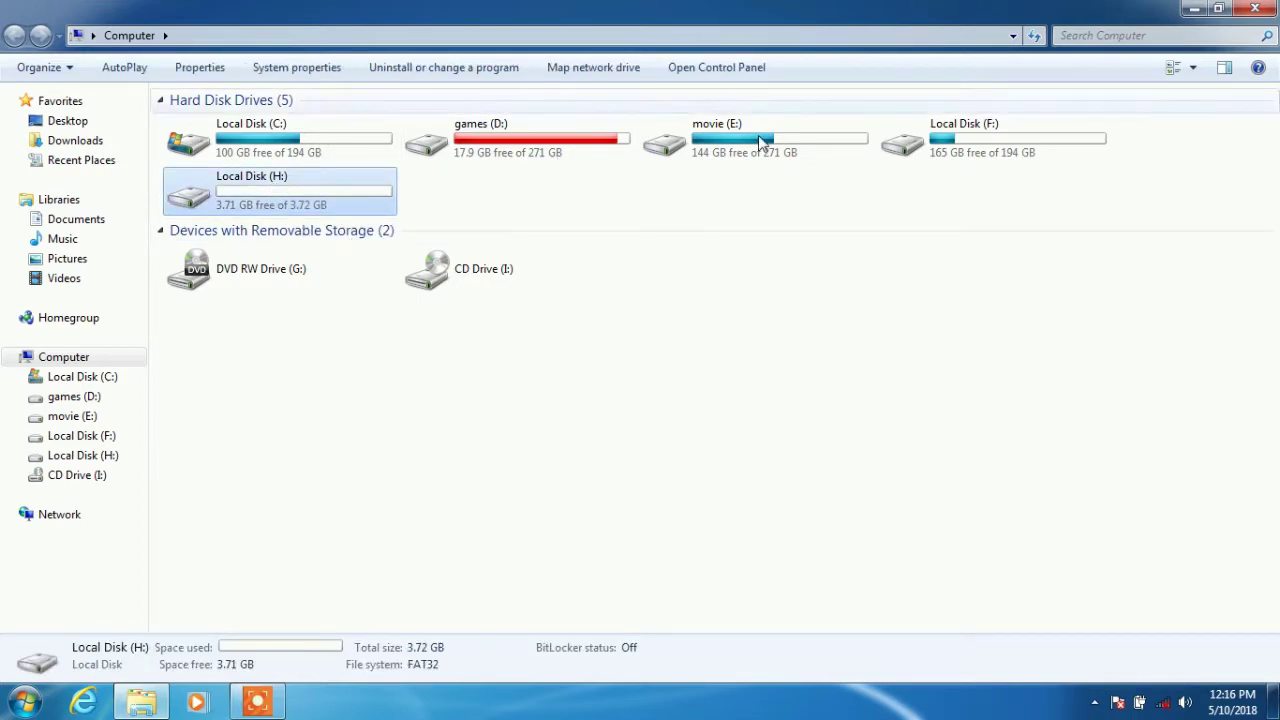
{"action": "left_click", "coordinate": [700, 70]}
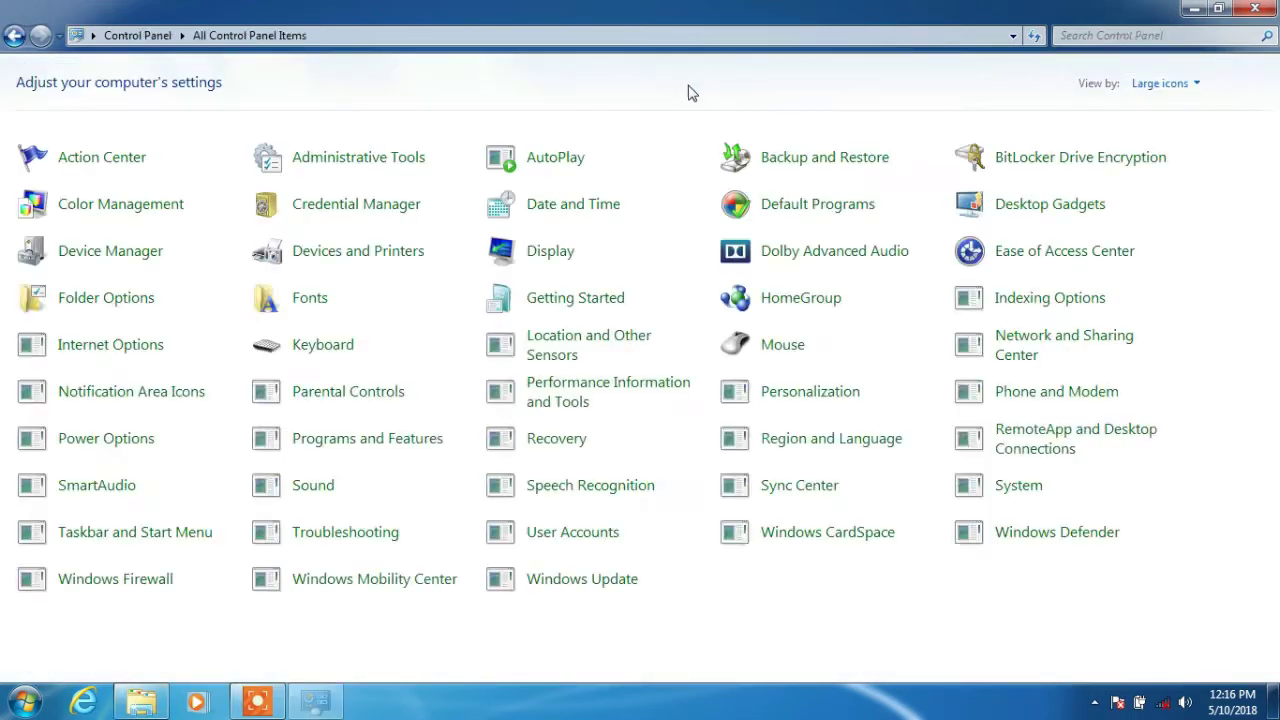
Open BitLocker Drive Encryption and turn on BitLocker for drive H:.
{"action": "left_click", "coordinate": [1013, 172]}
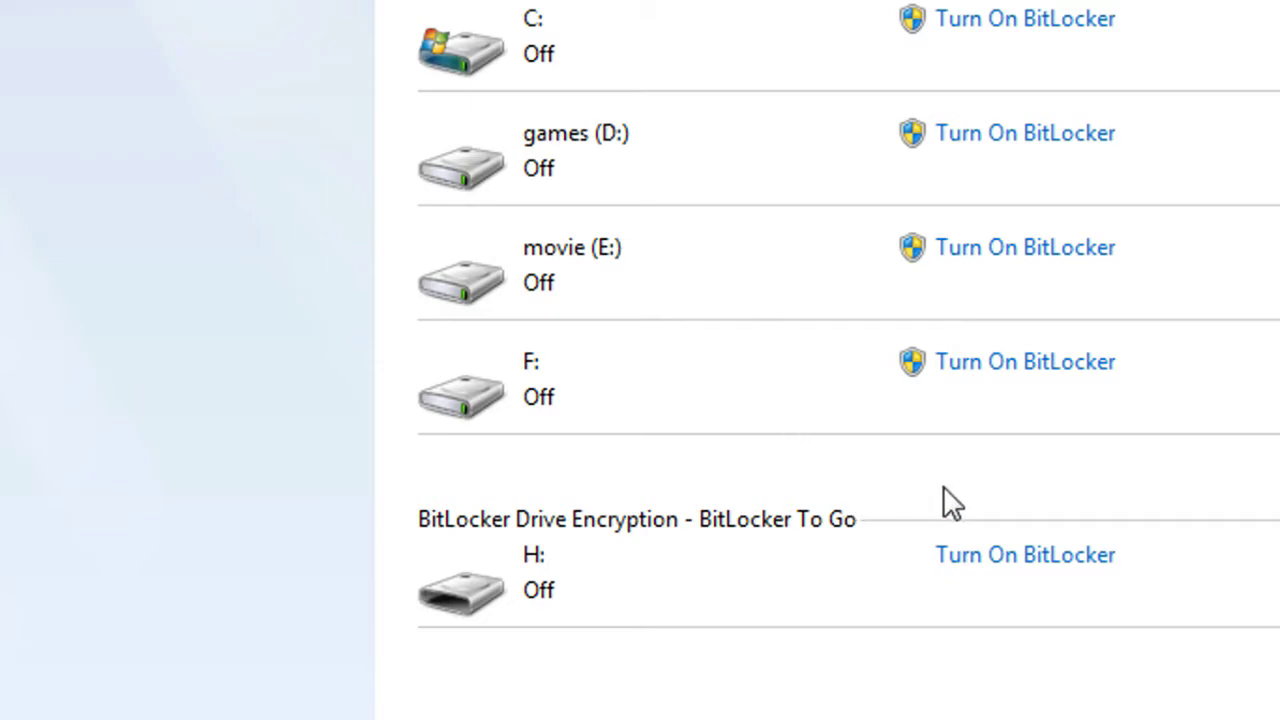
{"action": "left_click", "coordinate": [1047, 570]}
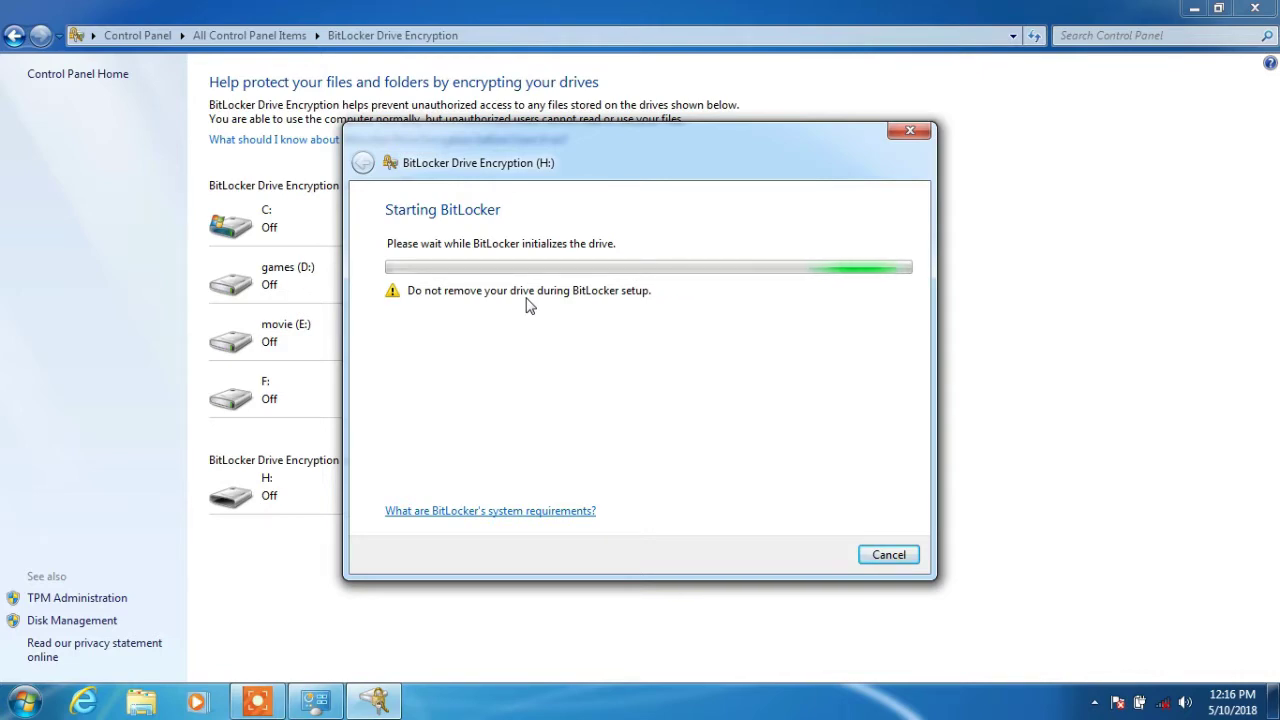
Choose password unlock for drive H: and enter the drive password in both fields.
{"action": "left_click", "coordinate": [452, 245]}
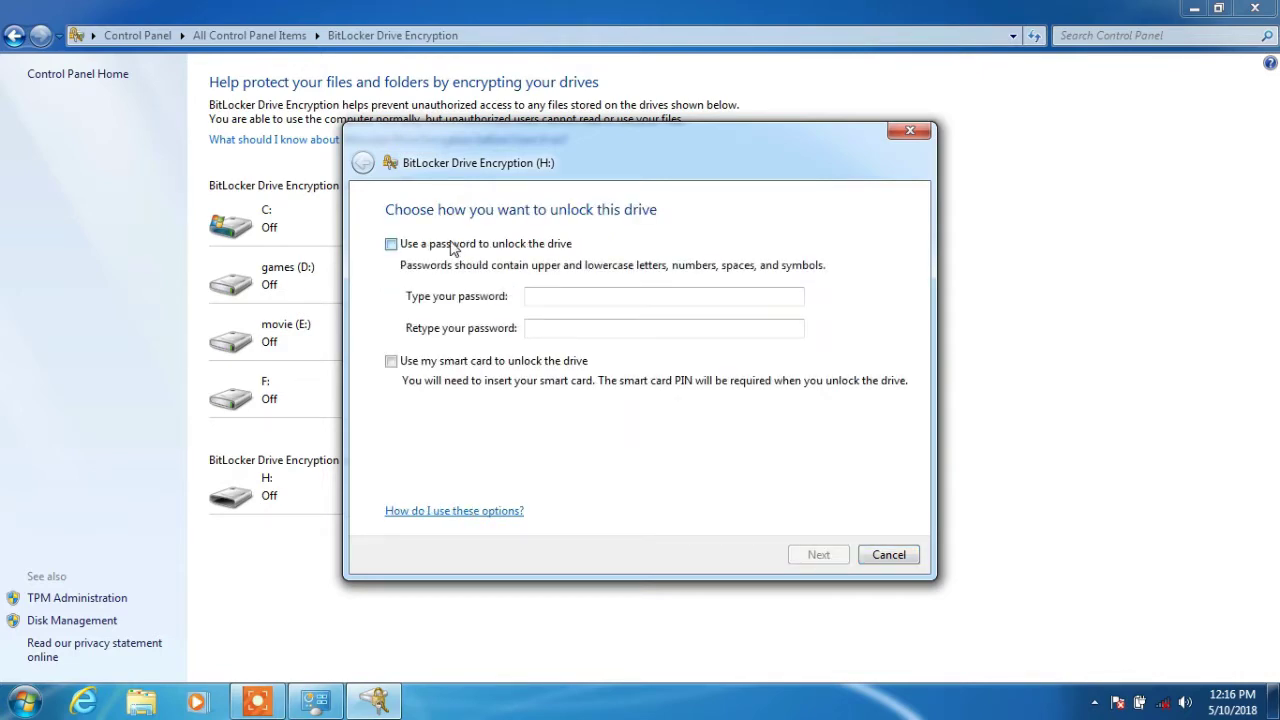
{"action": "left_click", "coordinate": [556, 296]}
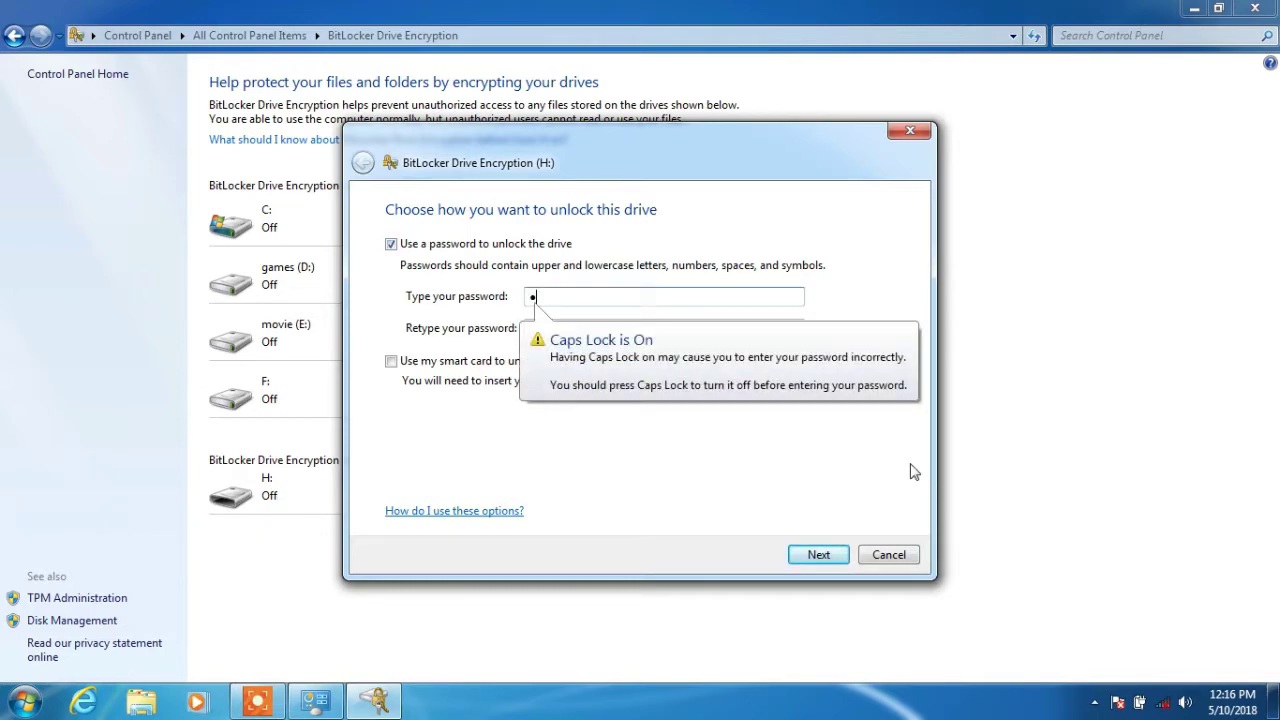
{"action": "key", "text": "Caps_Lock"}
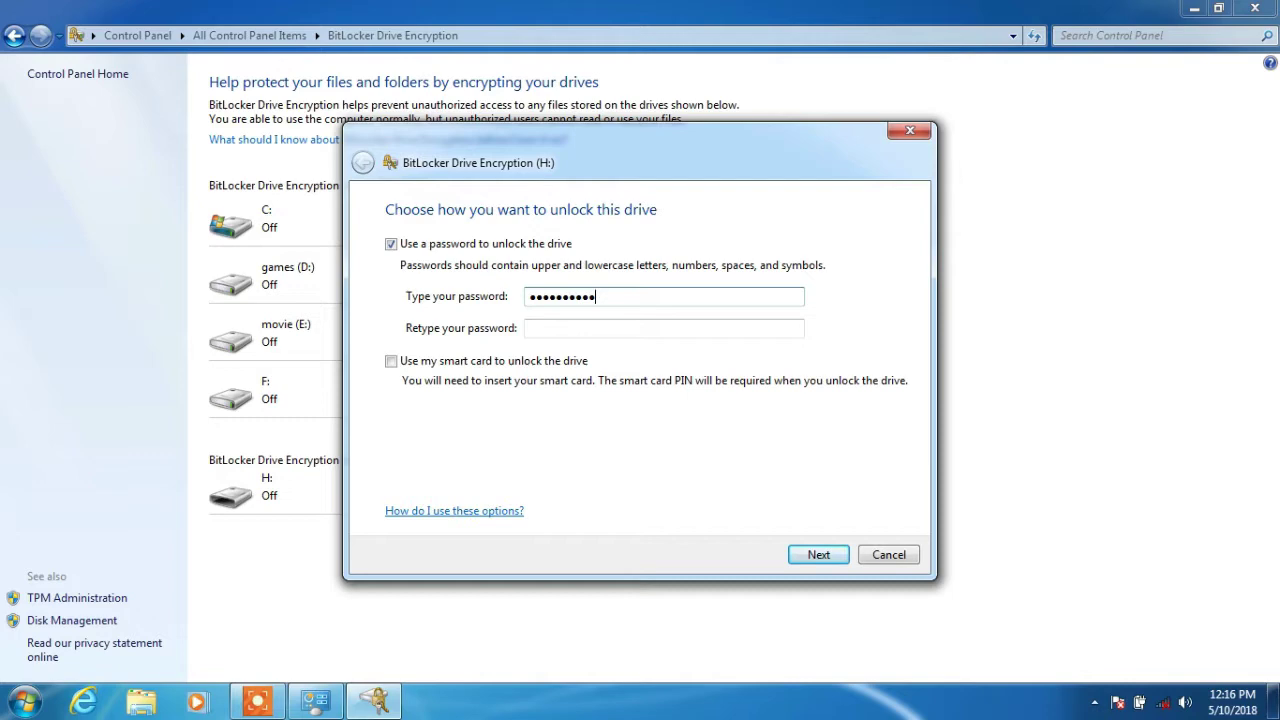
{"action": "key", "text": "Tab"}
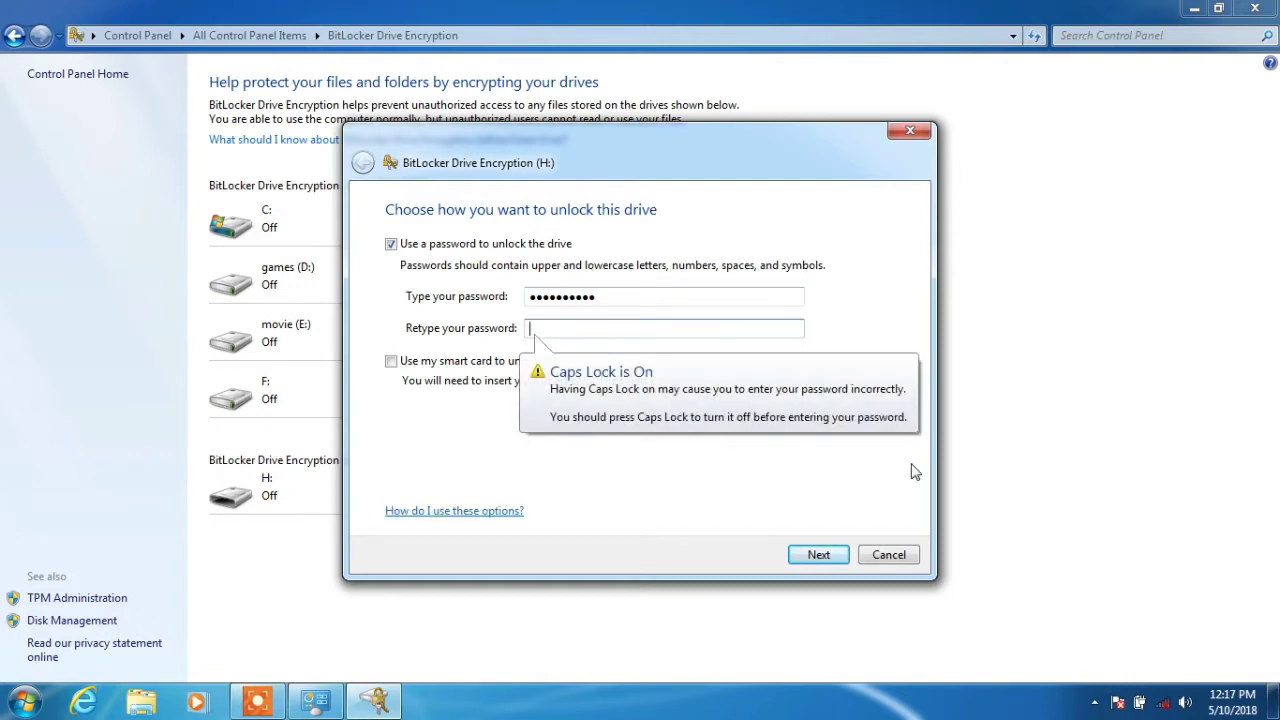
{"action": "type", "text": "p"}
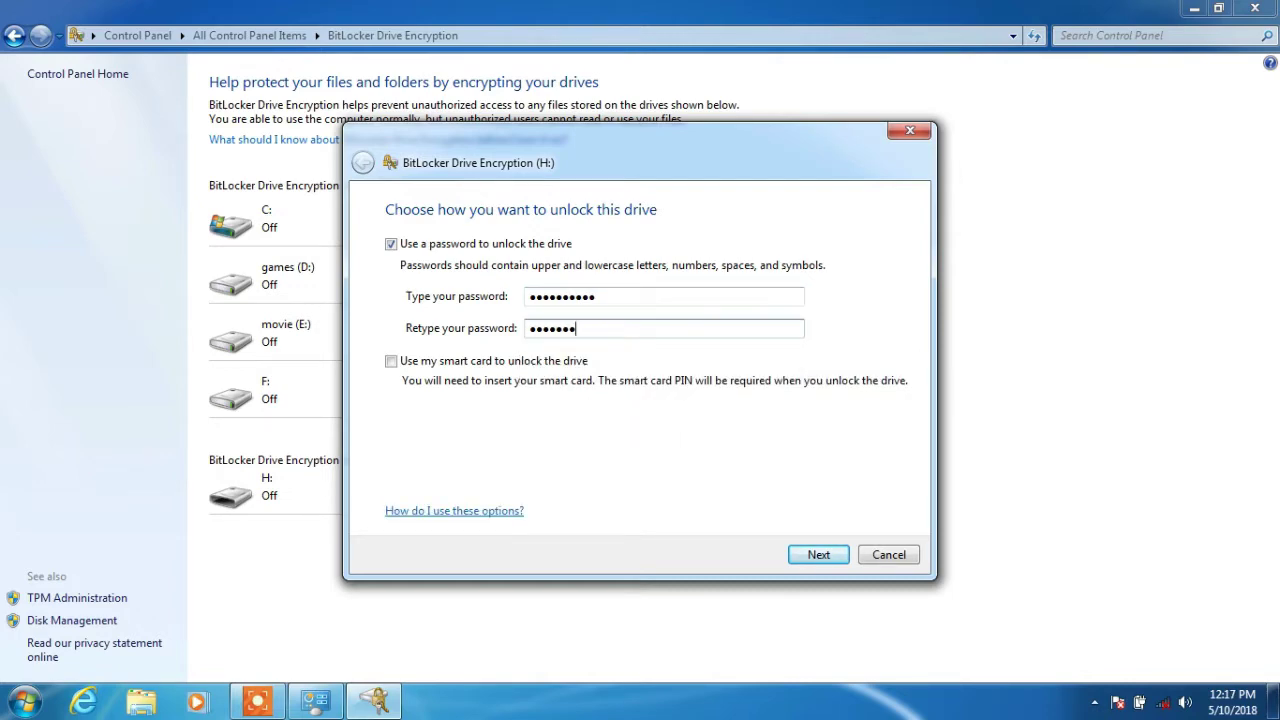
{"action": "type", "text": "d"}
{"action": "left_click", "coordinate": [634, 297]}
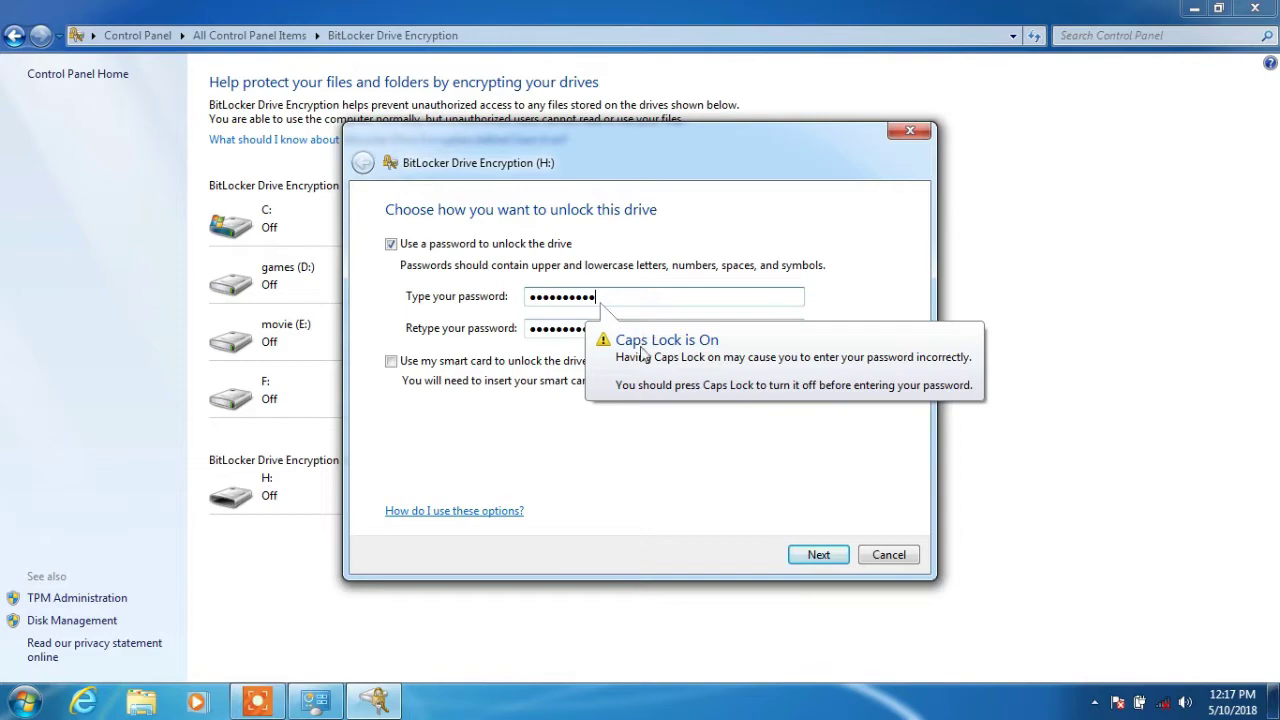
Save drive H:'s recovery key as a text file on this computer.
{"action": "left_click", "coordinate": [836, 563]}
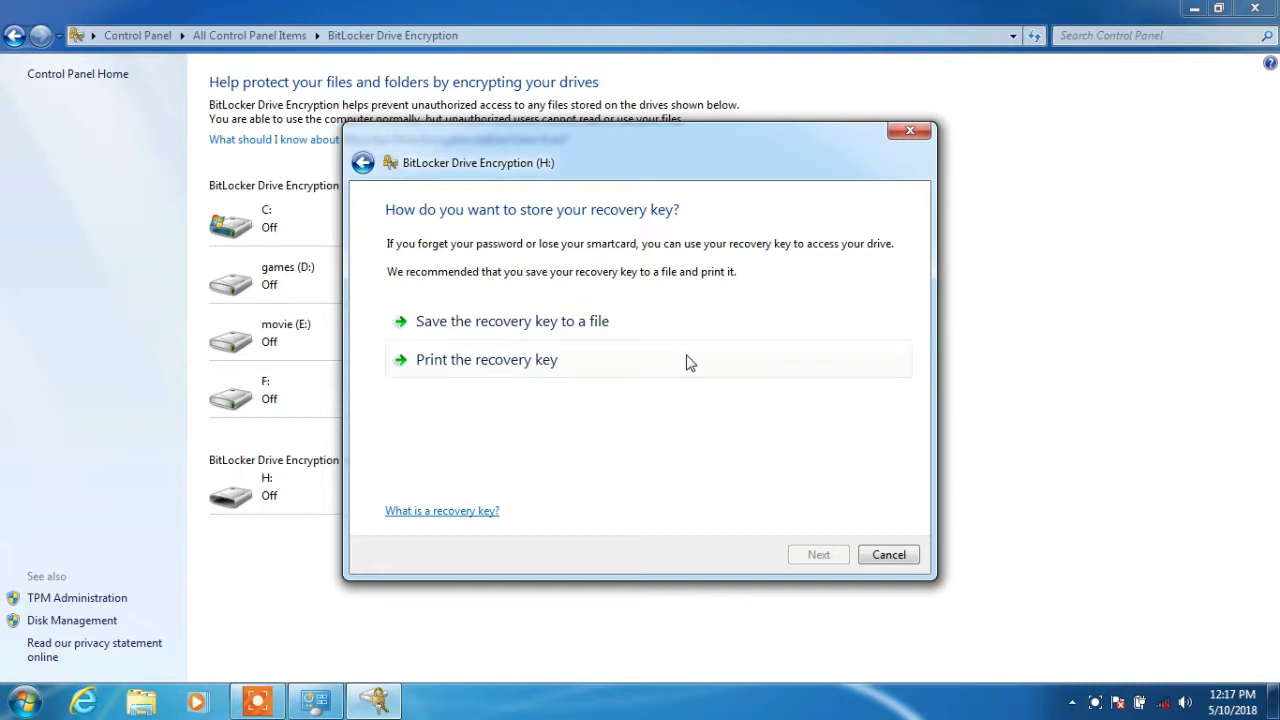
{"action": "left_click", "coordinate": [531, 333]}
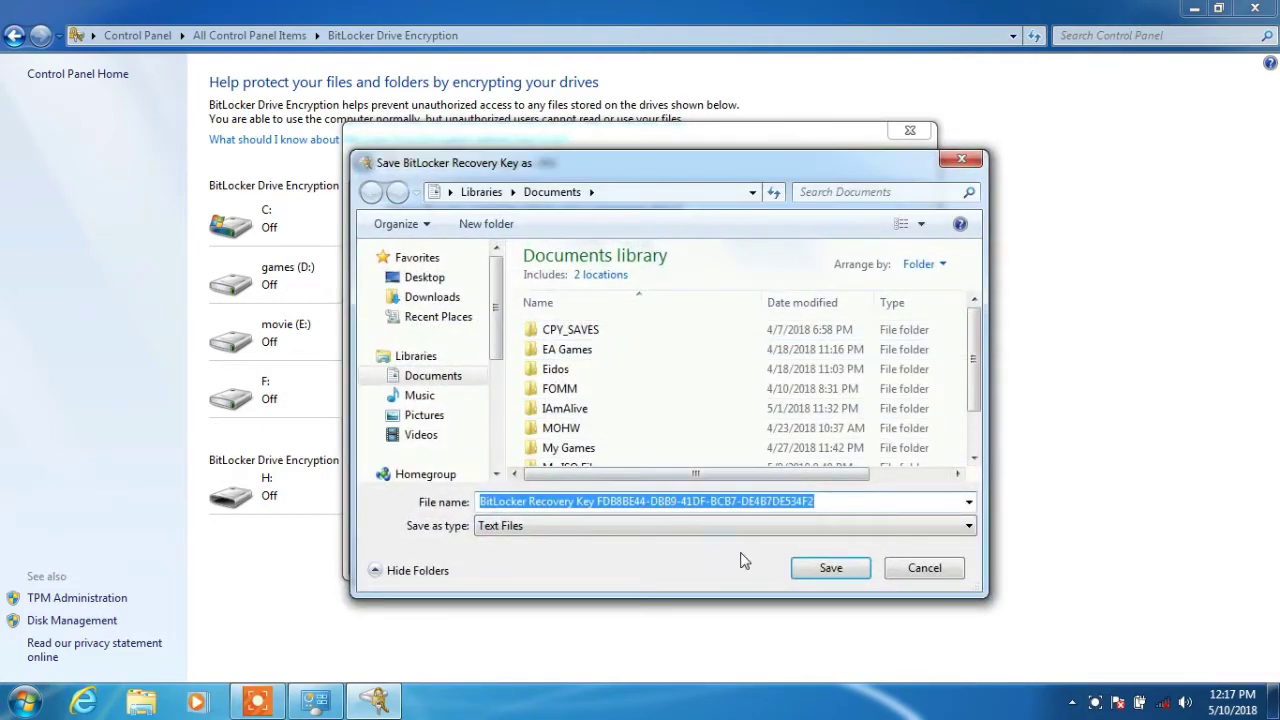
{"action": "left_click", "coordinate": [831, 568]}
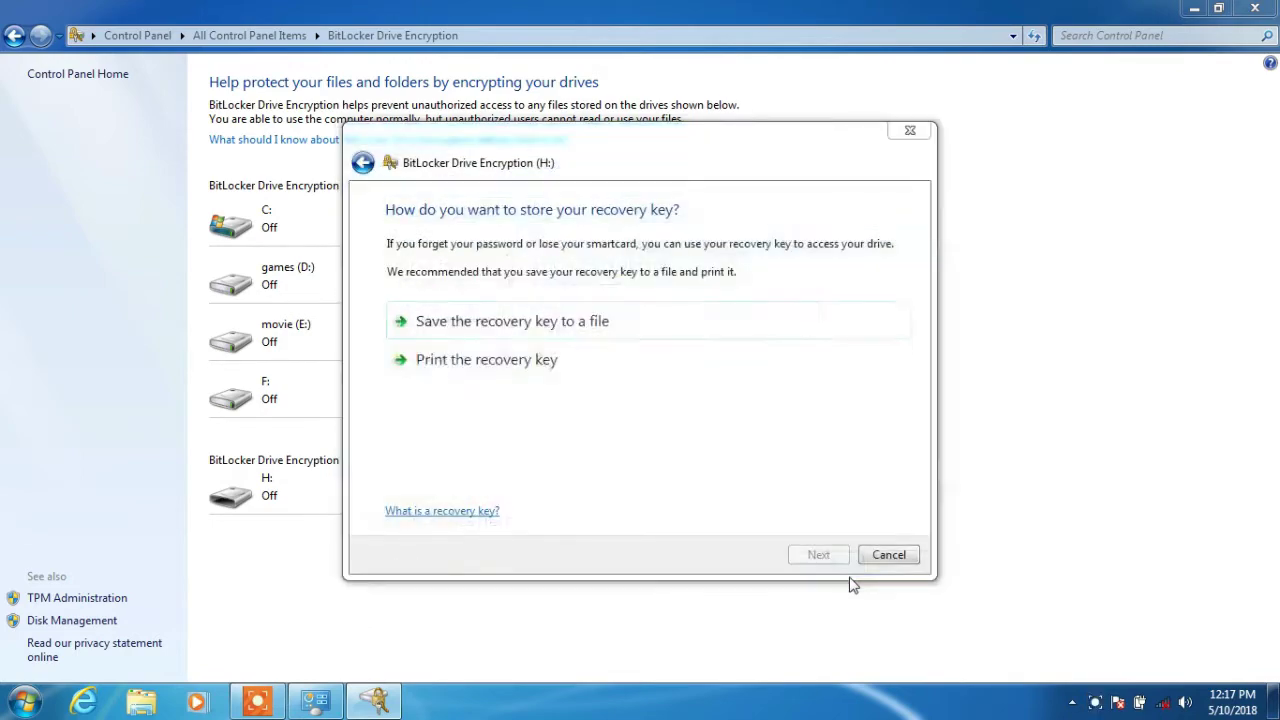
{"action": "left_click", "coordinate": [686, 383]}
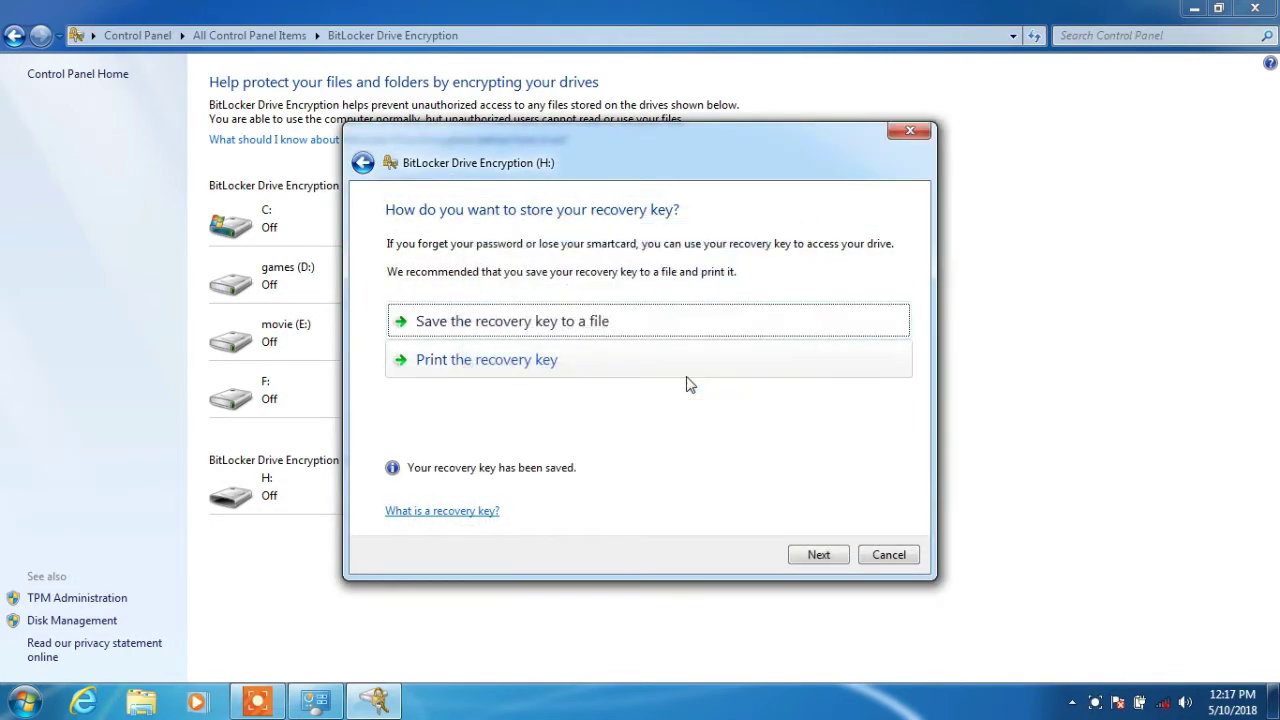
Start encrypting drive H: and close the Control Panel window, leaving encryption running.
{"action": "left_click", "coordinate": [836, 558]}
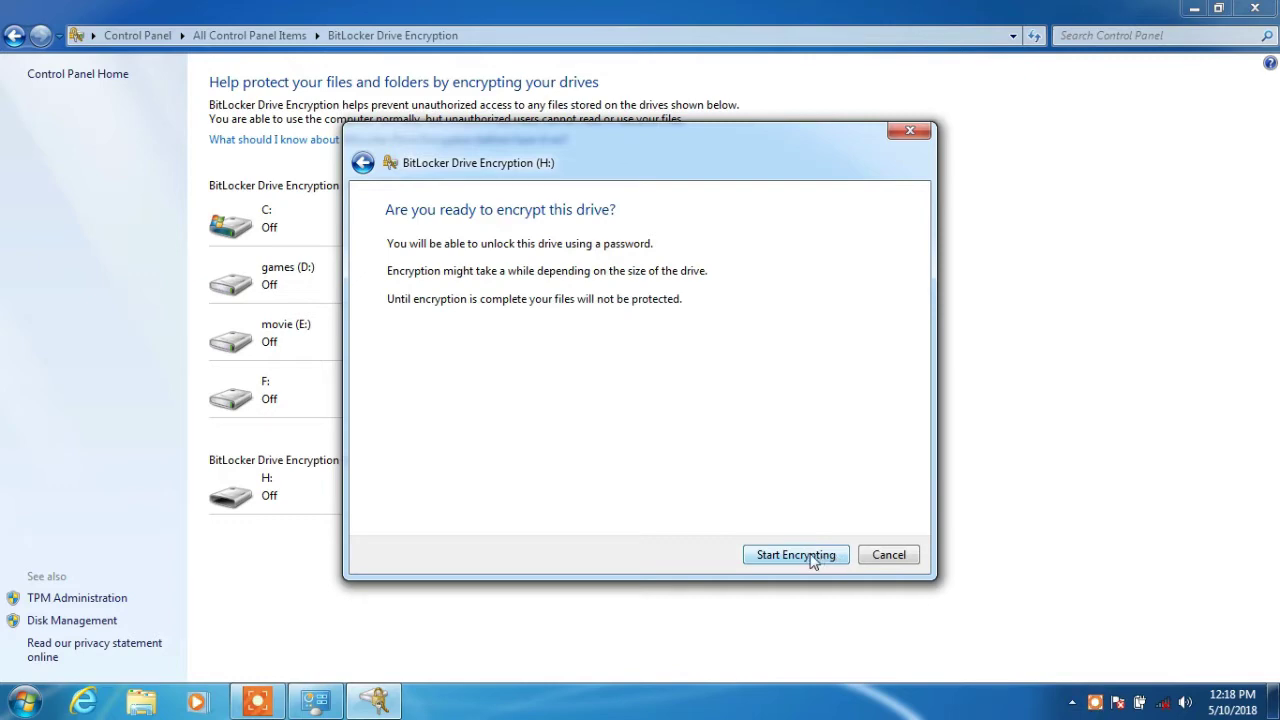
{"action": "left_click", "coordinate": [790, 561]}
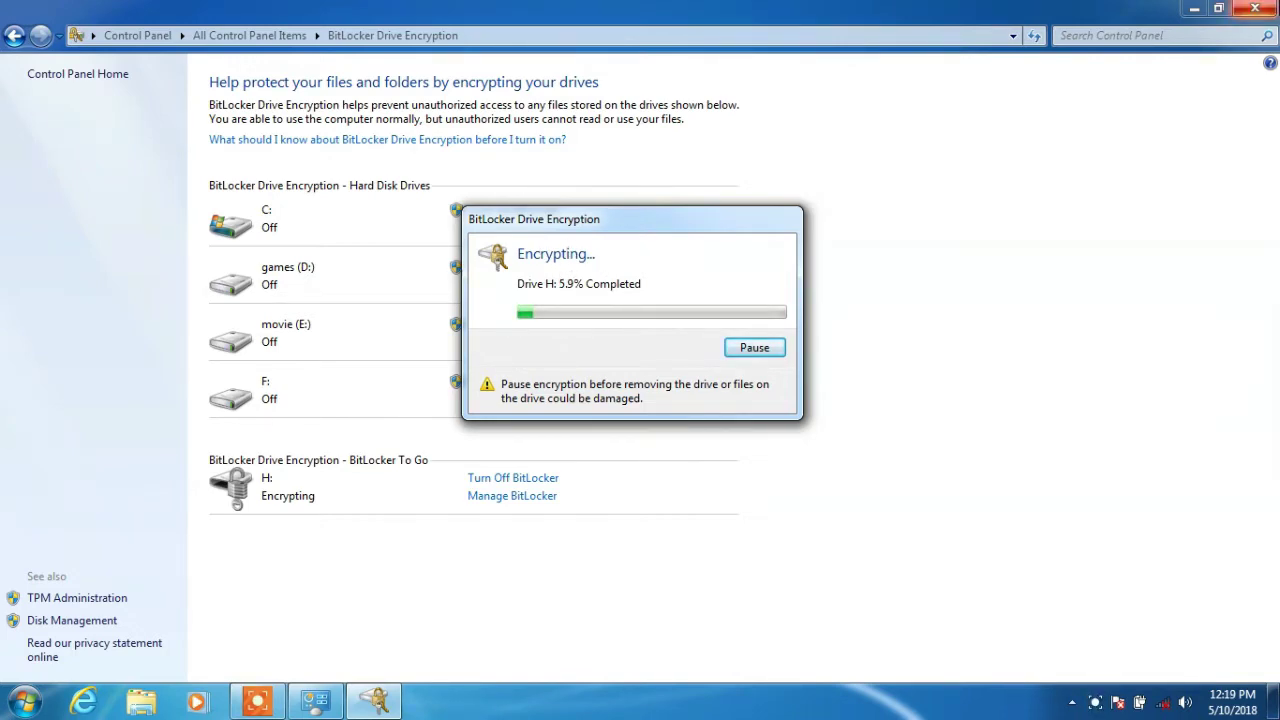
{"action": "key", "text": "alt+F4"}
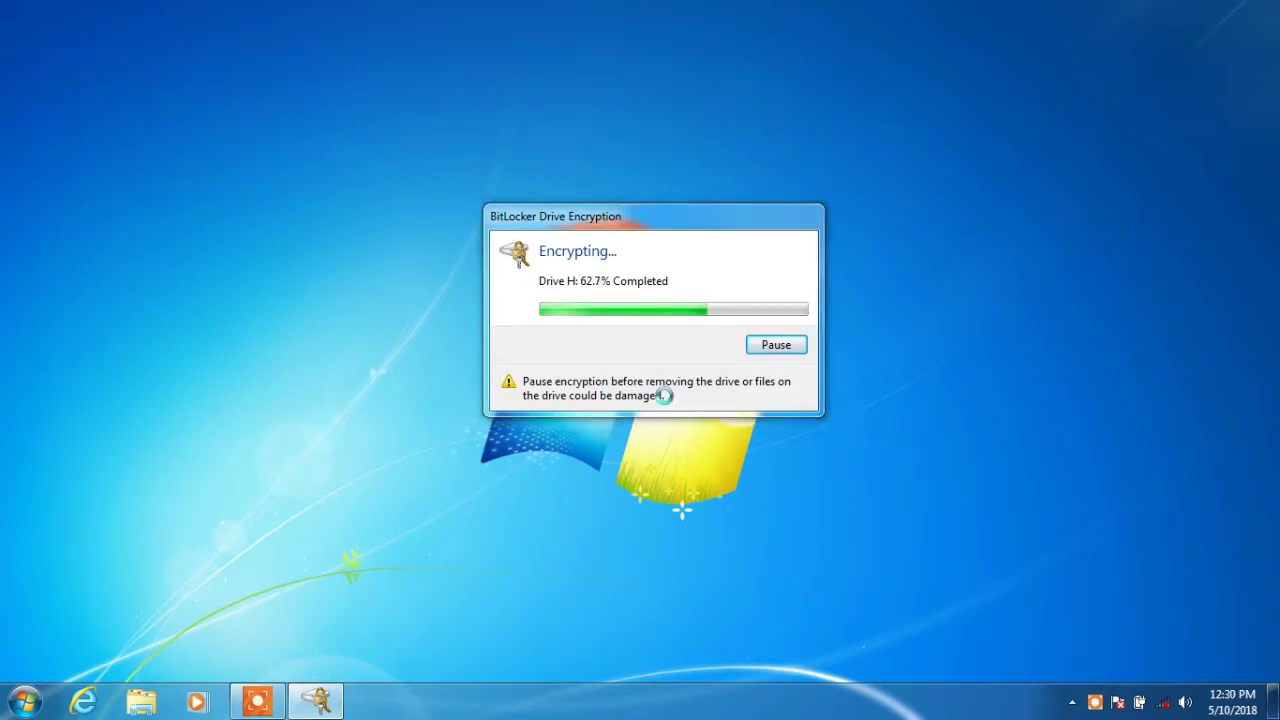
Check that Local Disk (H:) now shows a lock icon in Computer, then close it.
{"action": "key", "text": "super+e"}
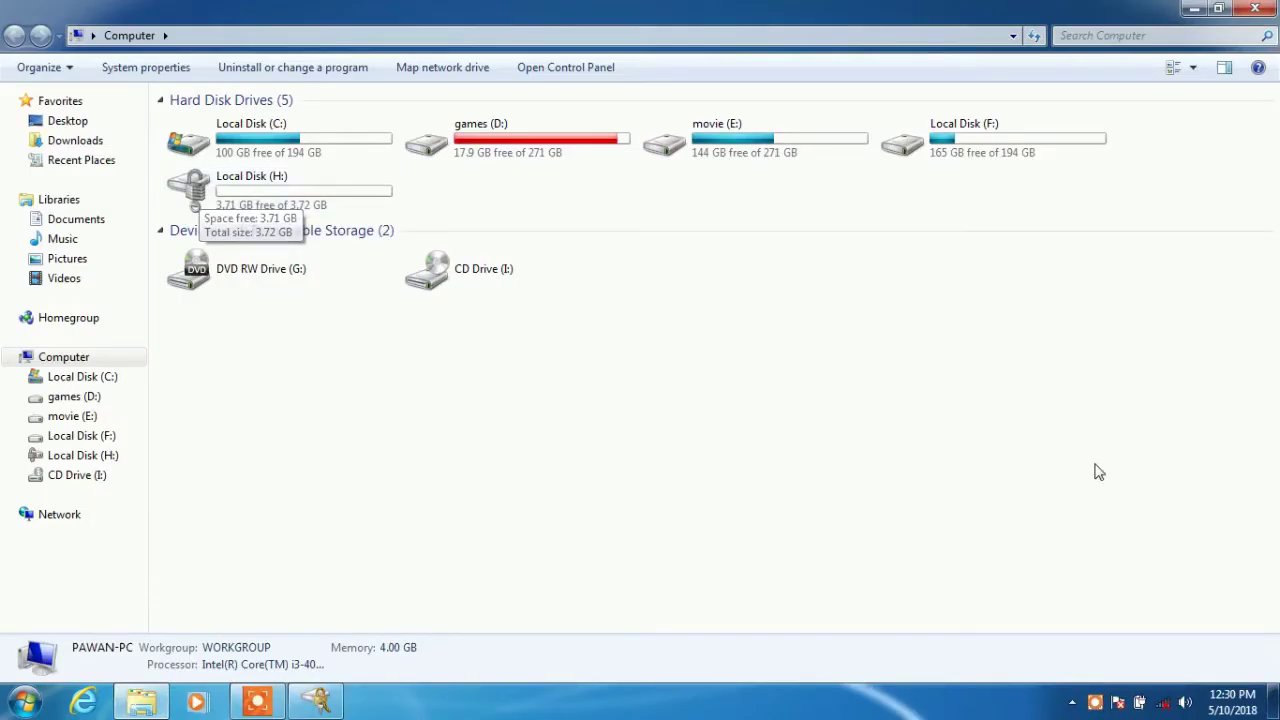
{"action": "left_click", "coordinate": [1254, 9]}
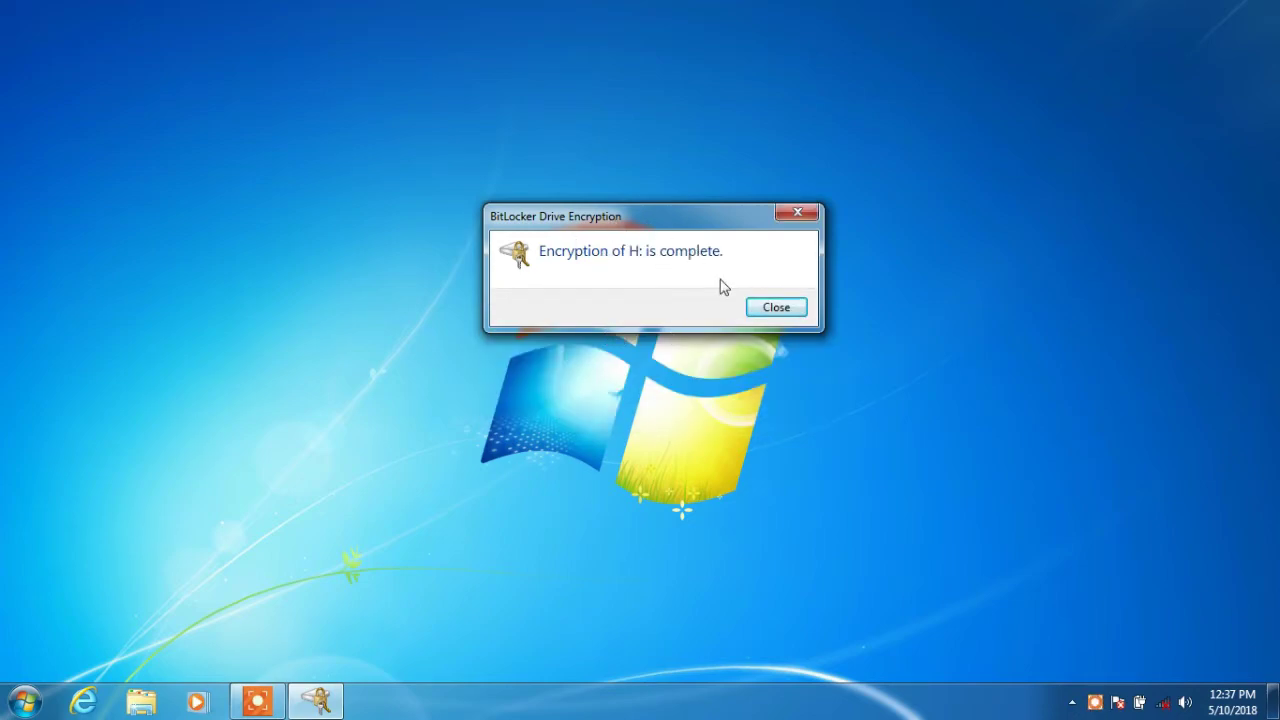
{"action": "left_click", "coordinate": [760, 309]}
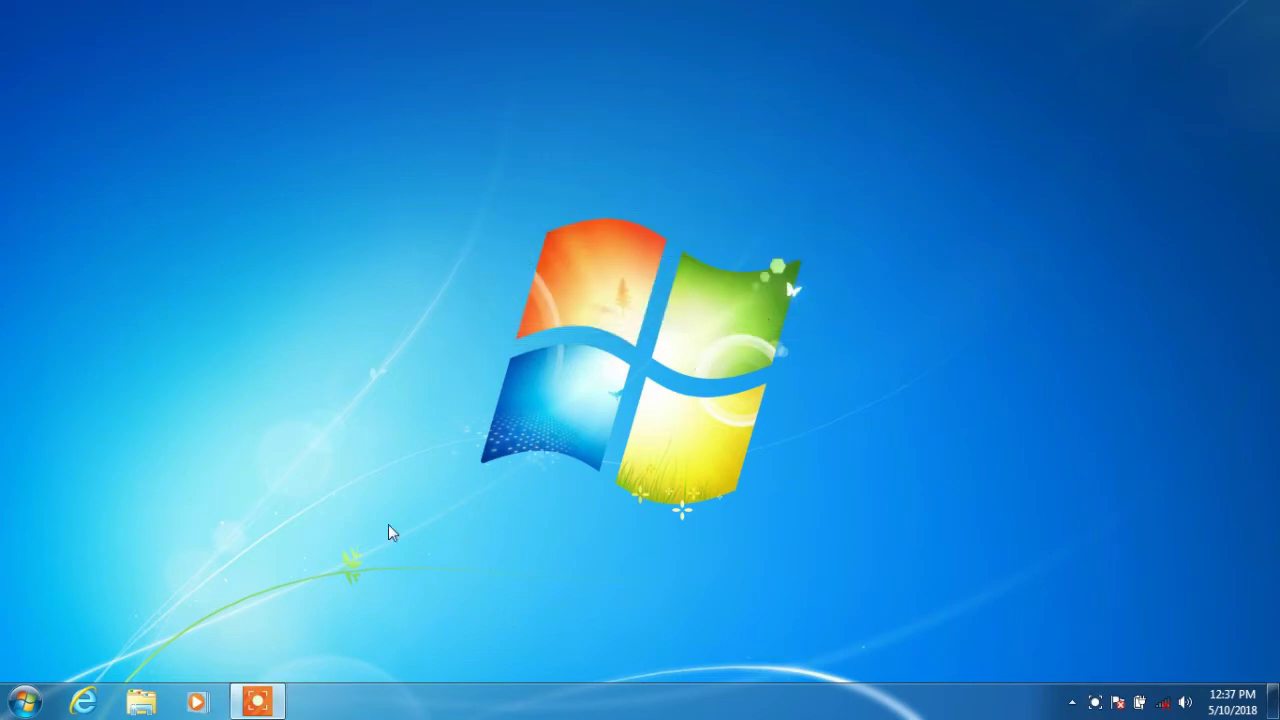
{"action": "left_click", "coordinate": [24, 700]}
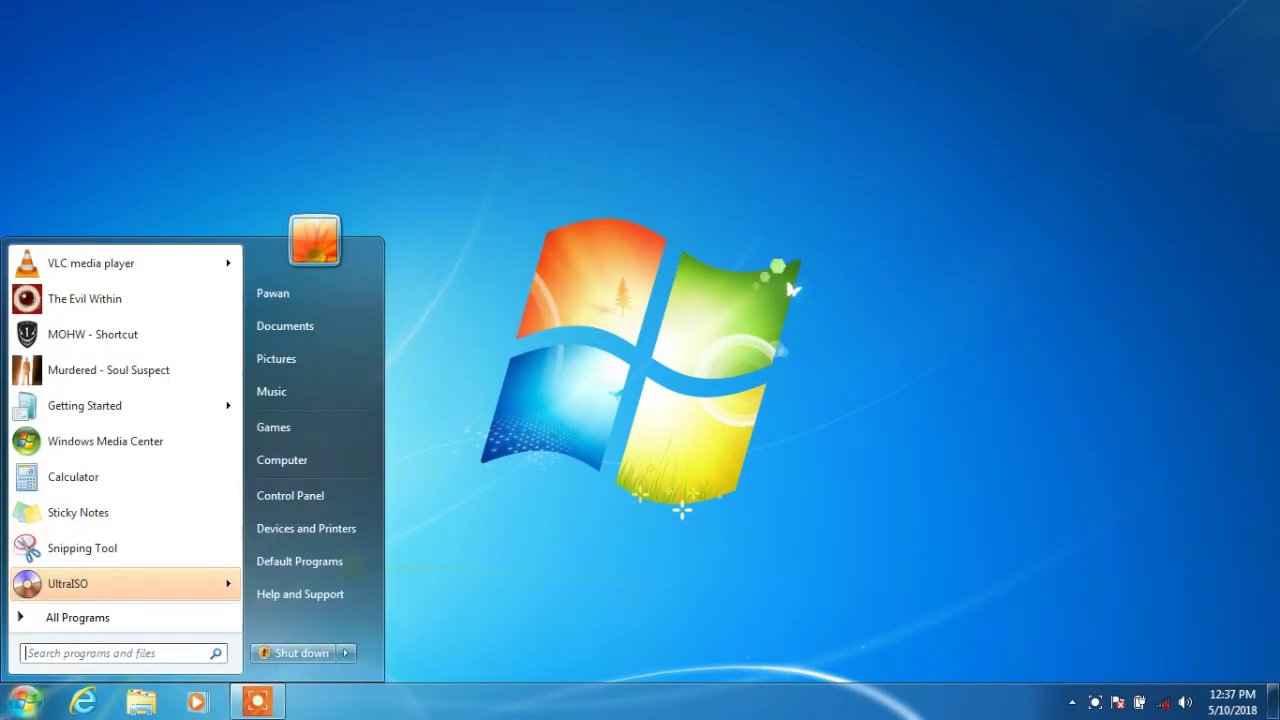
{"action": "left_click", "coordinate": [314, 452]}
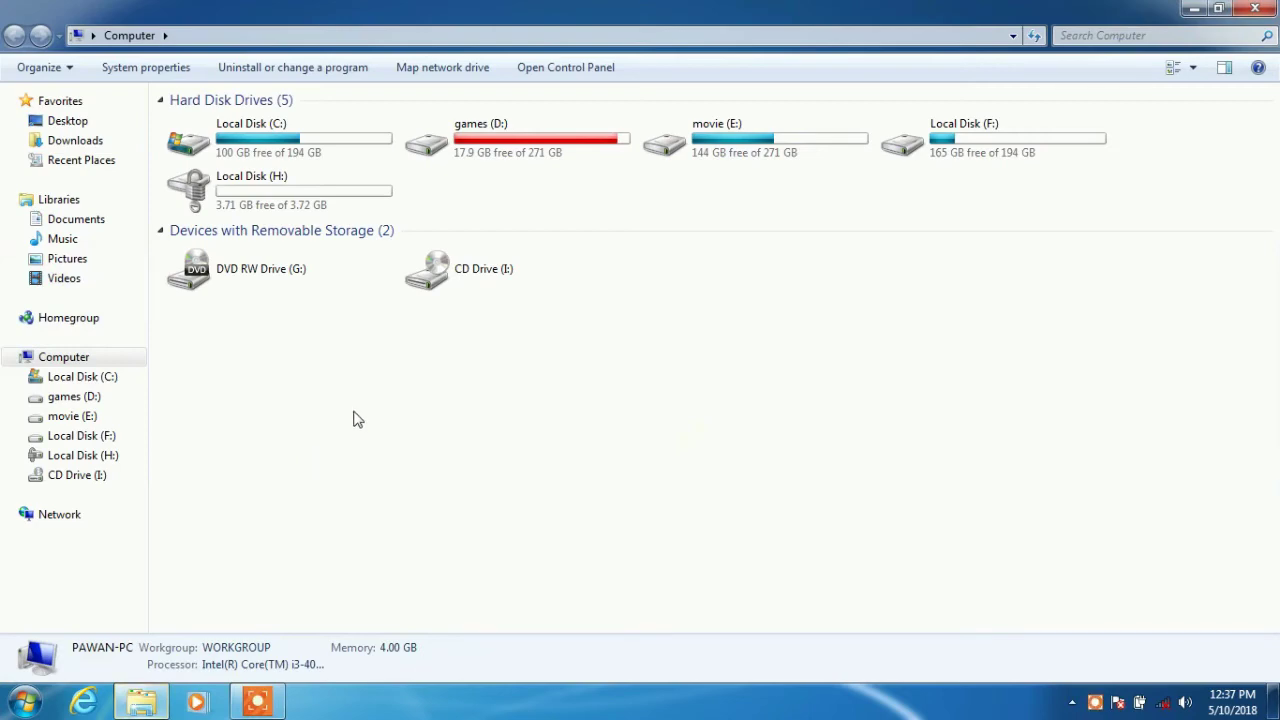
{"action": "left_click", "coordinate": [357, 203]}
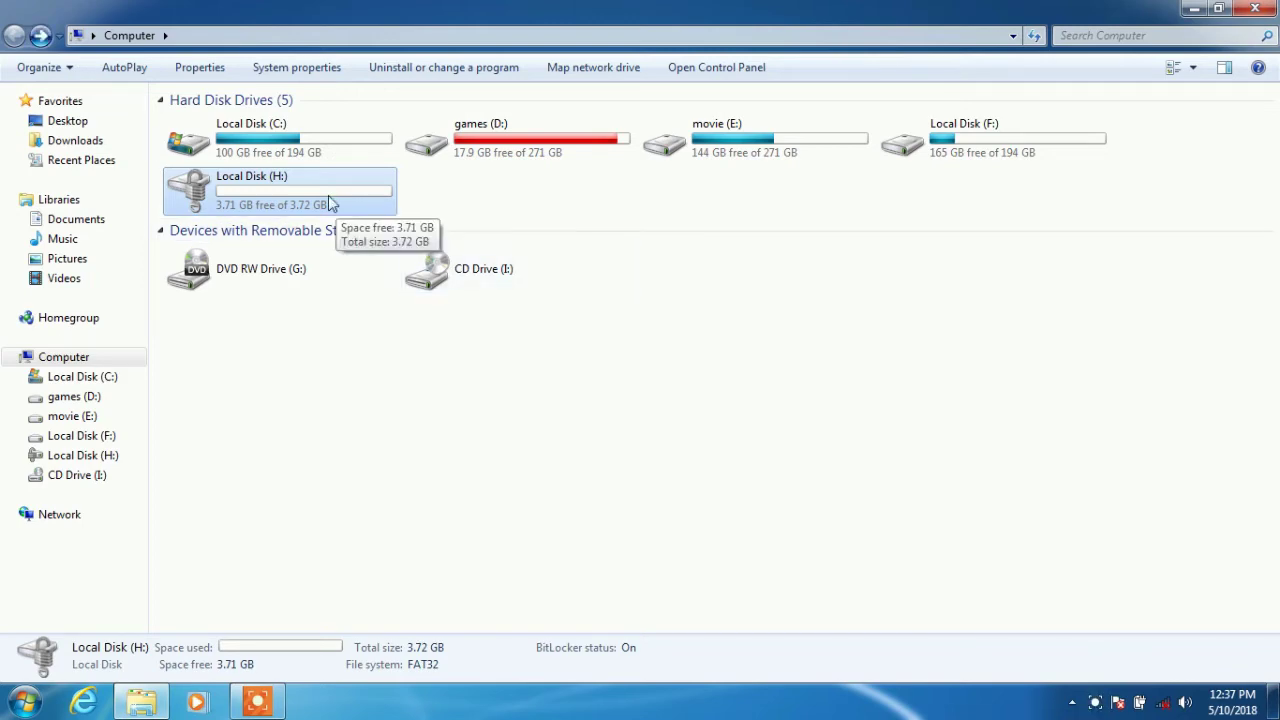
{"action": "double_click", "coordinate": [330, 203]}
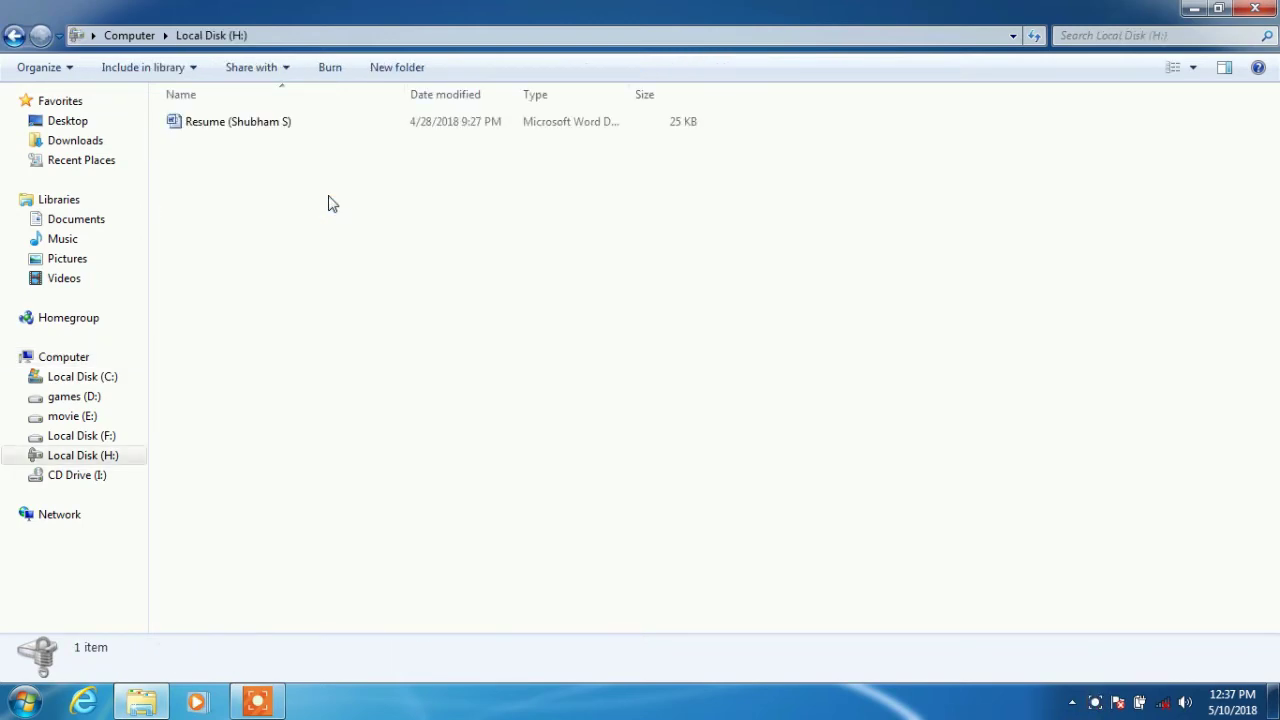
{"action": "left_click", "coordinate": [14, 35]}
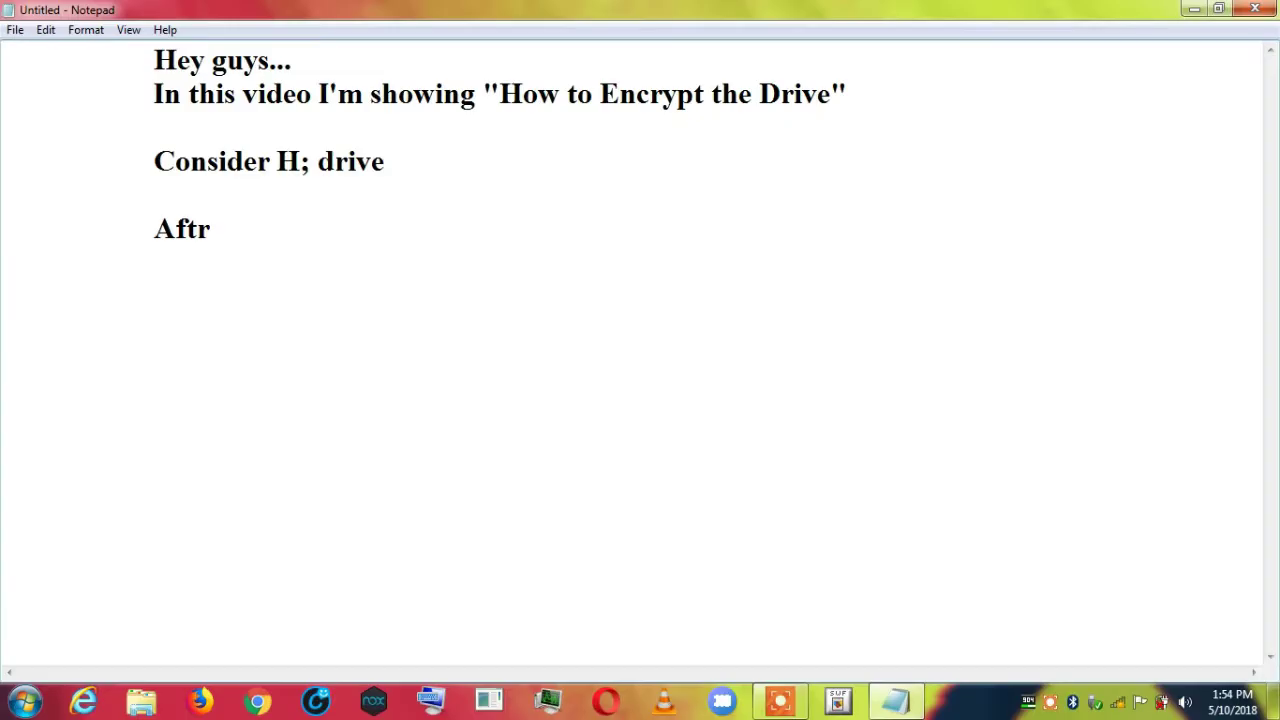
Add the note "After complete the encrryption , restart the system...you can check drive".
{"action": "key", "text": "BackSpace"}
{"action": "type", "text": "er complet"}
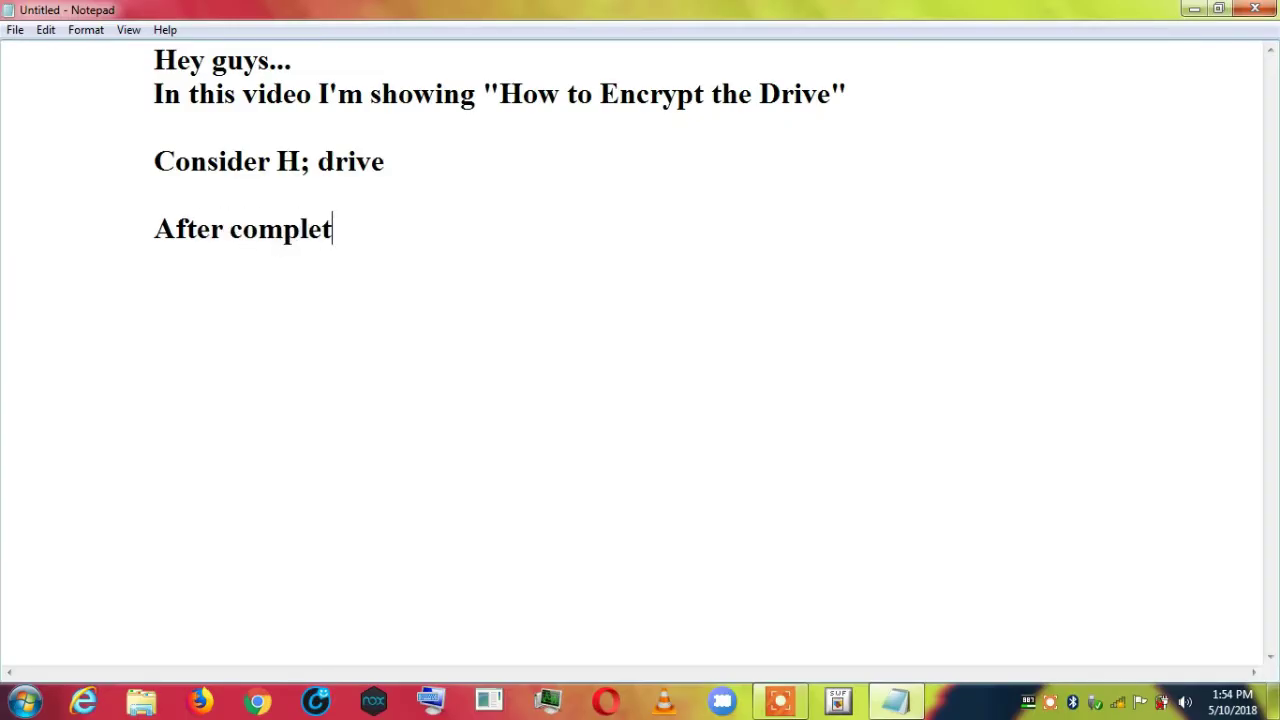
{"action": "type", "text": "e the encrryption"}
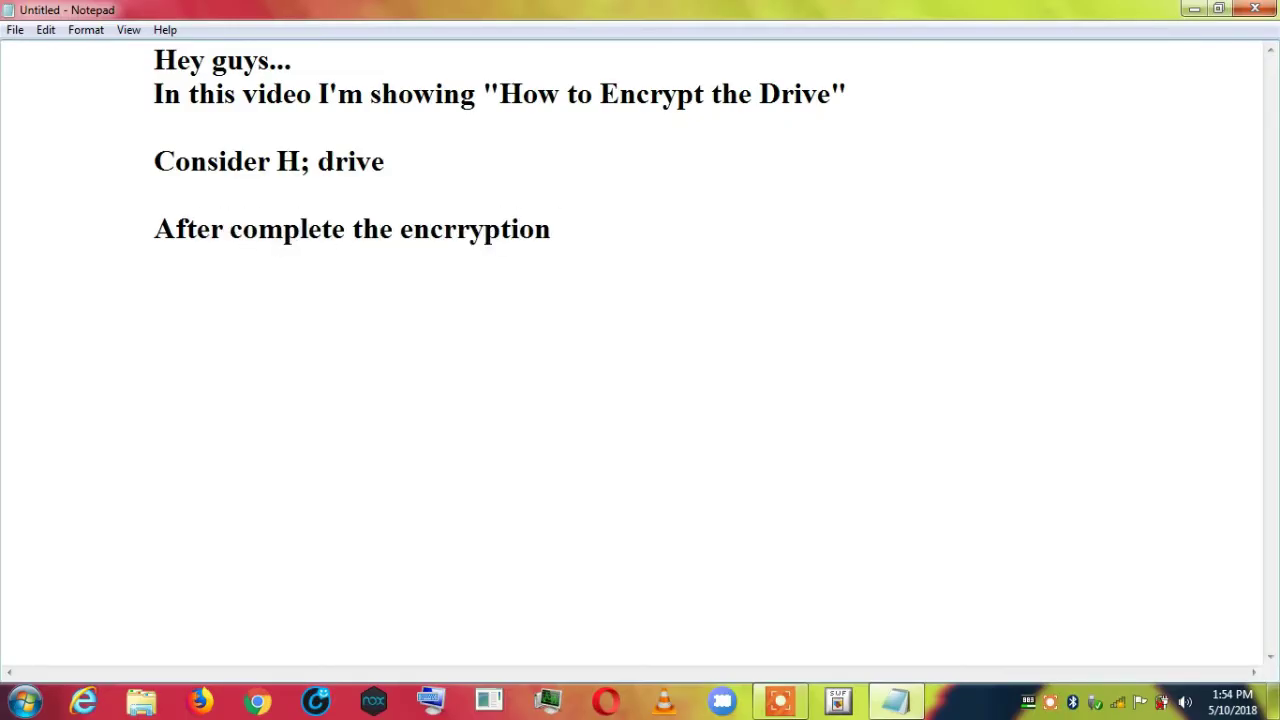
{"action": "type", "text": " , restart the sy"}
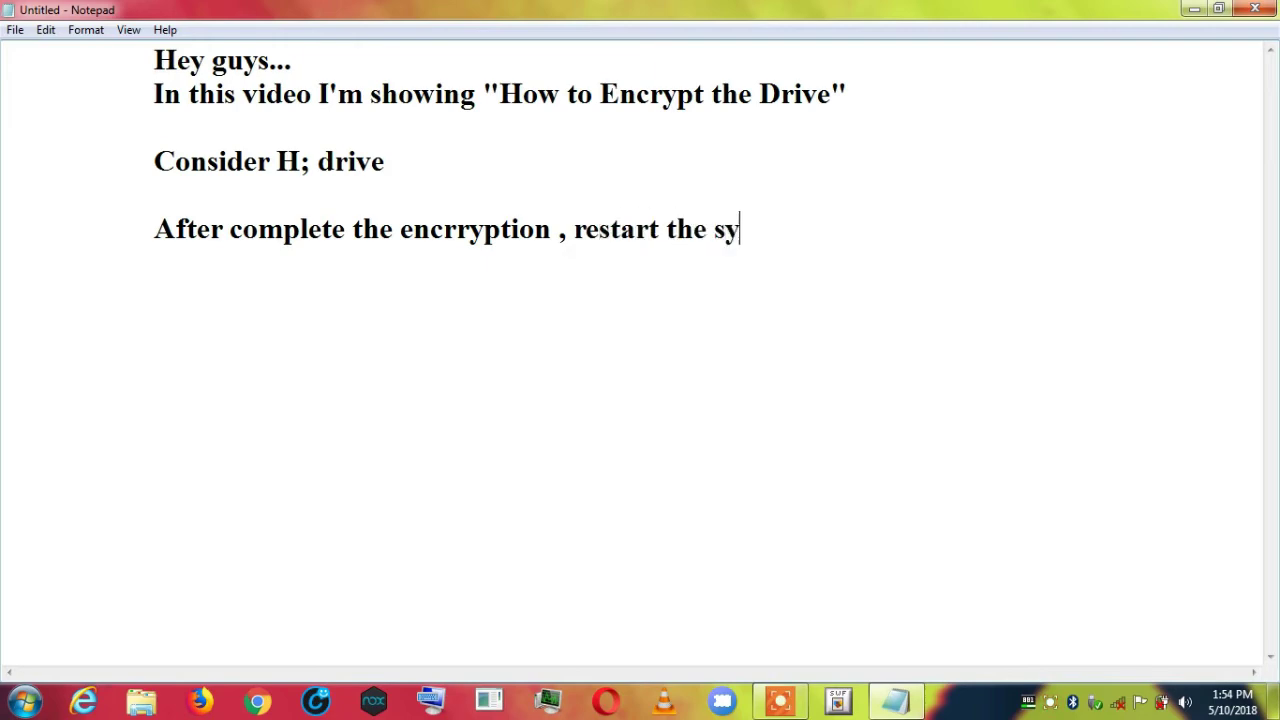
{"action": "type", "text": "stem...you "}
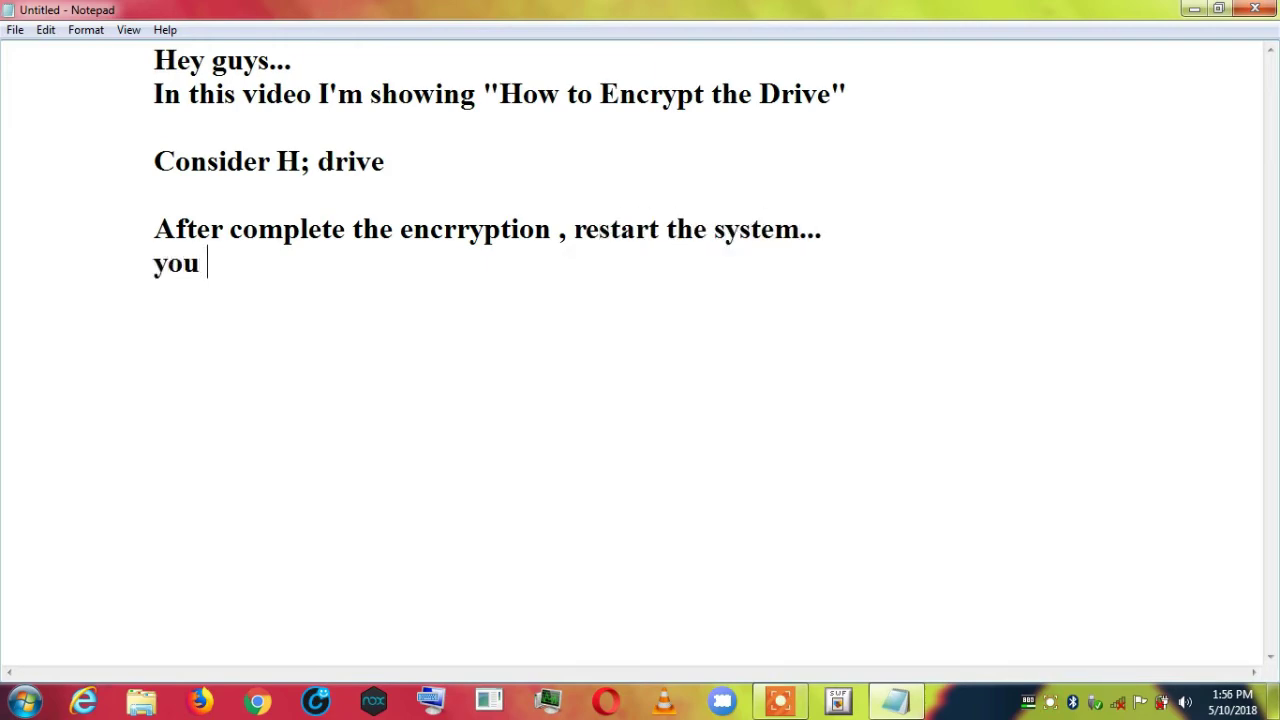
{"action": "type", "text": "can check drive"}
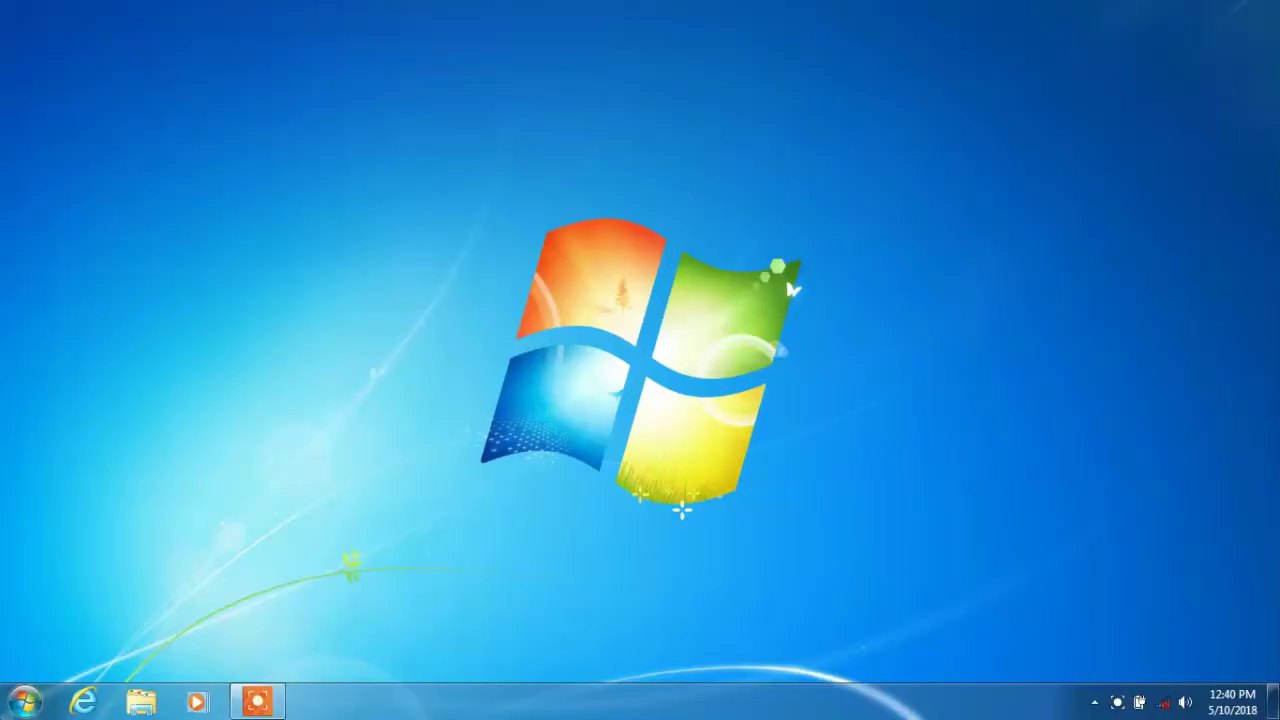
{"action": "key", "text": "super"}
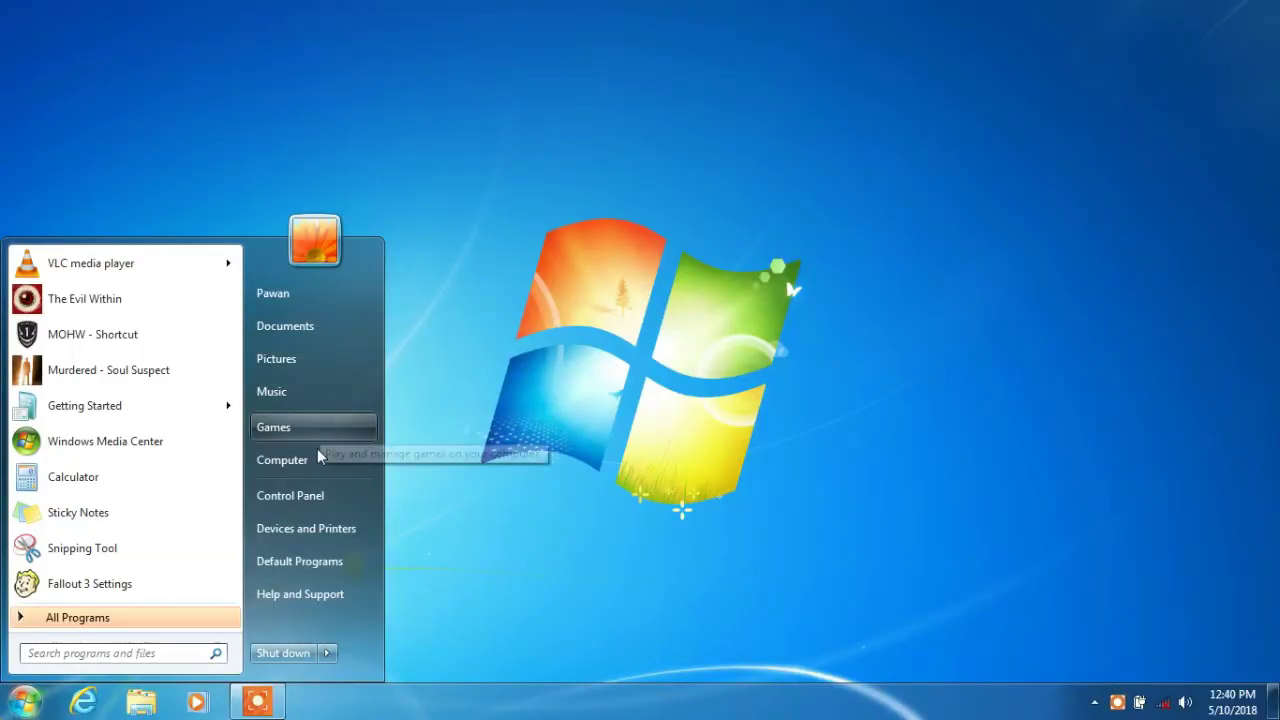
Unlock the locked drive H: from Computer using its BitLocker password.
{"action": "left_click", "coordinate": [314, 460]}
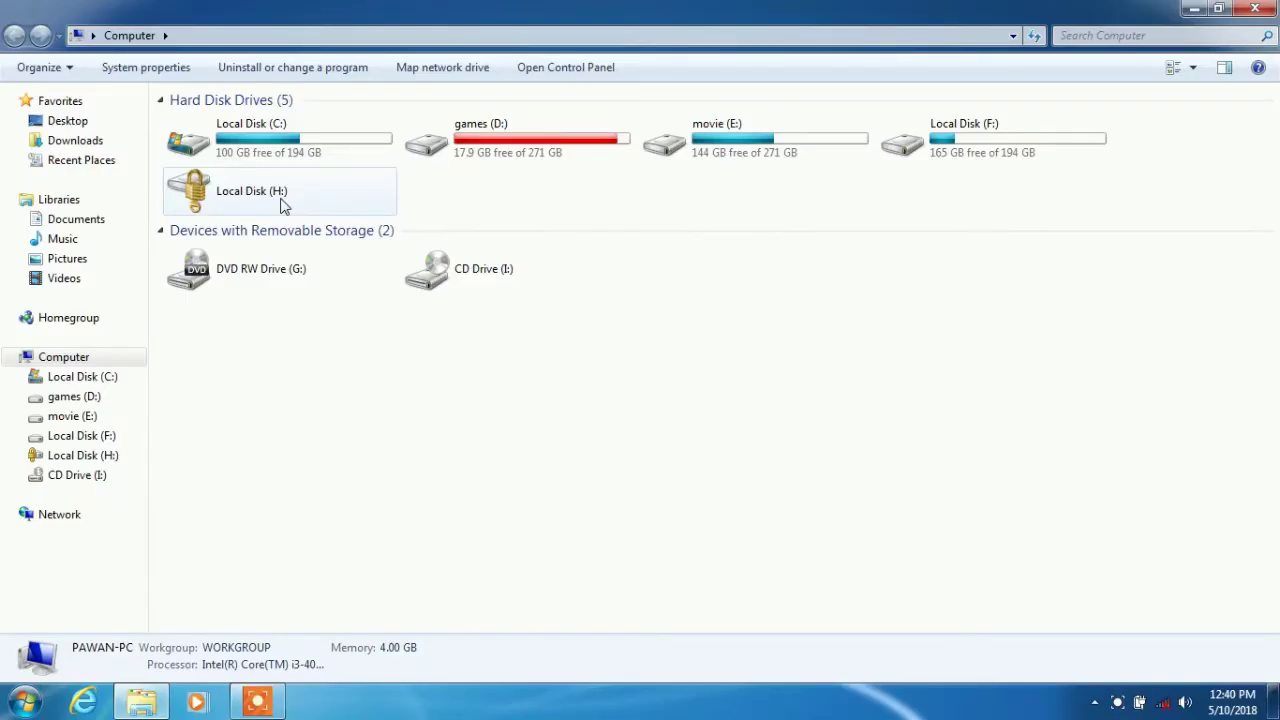
{"action": "left_click", "coordinate": [281, 205]}
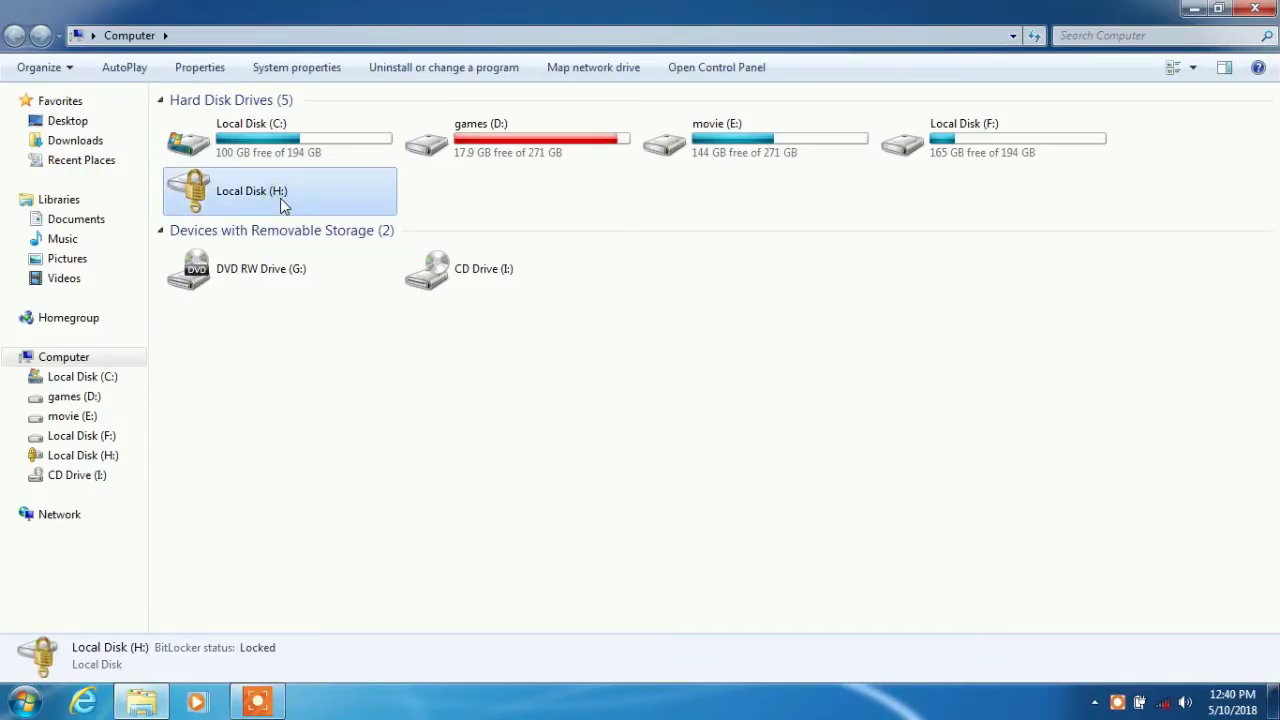
{"action": "right_click", "coordinate": [283, 203]}
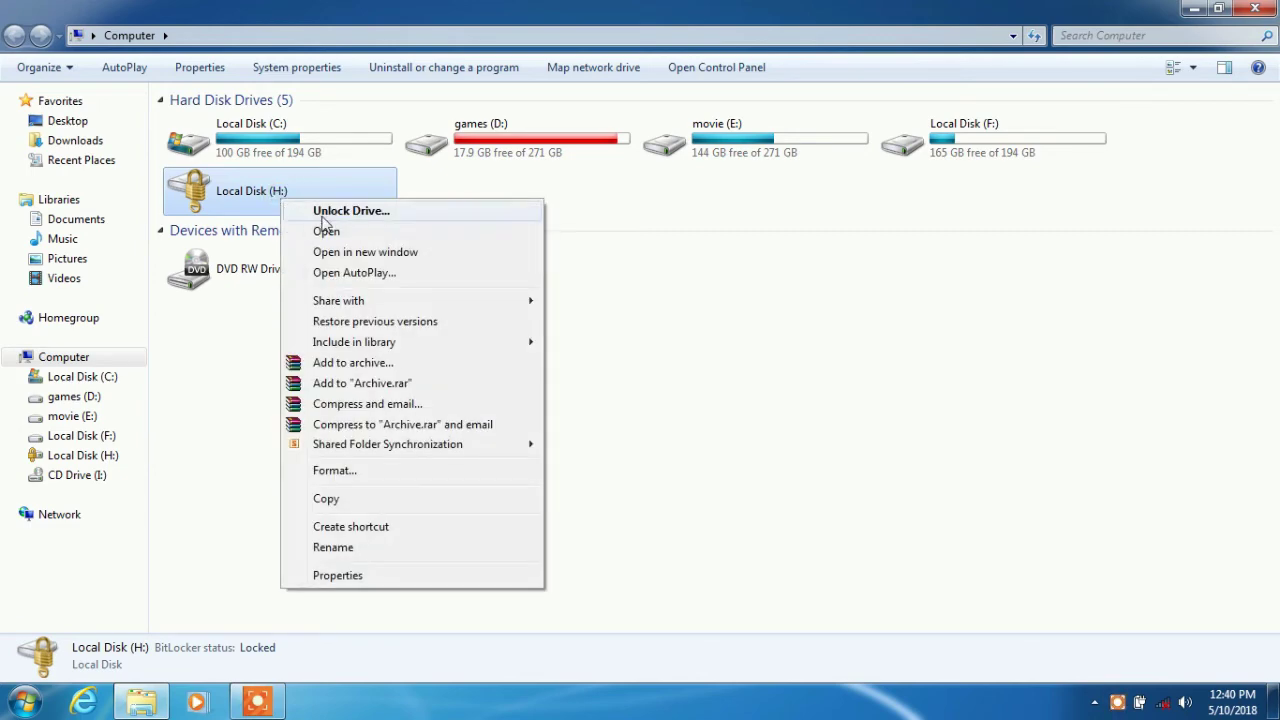
{"action": "left_click", "coordinate": [342, 212]}
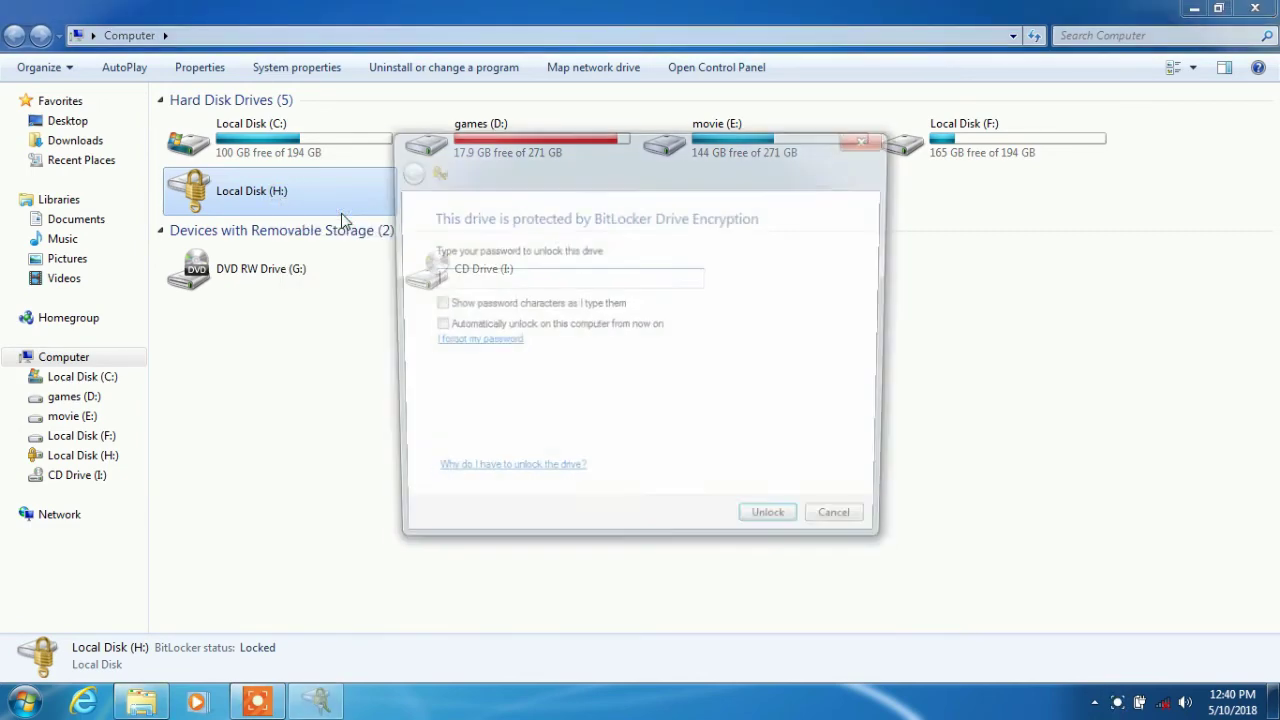
{"action": "type", "text": "12"}
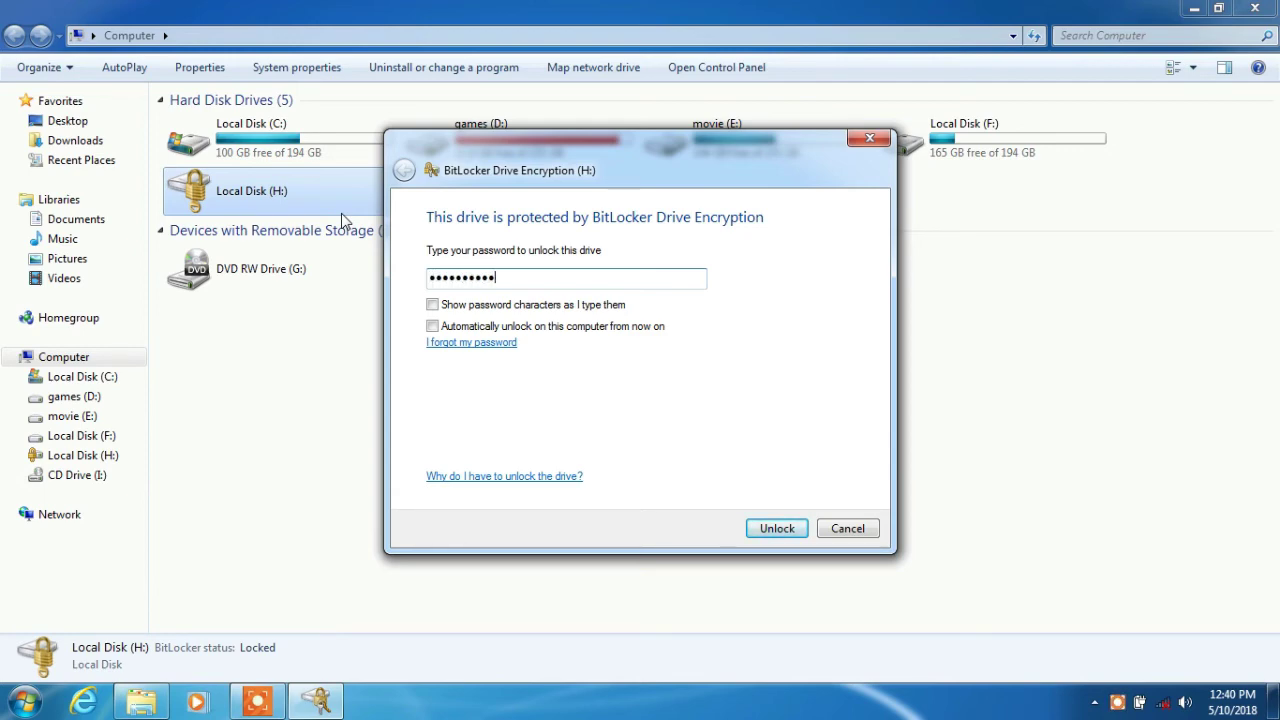
{"action": "left_click", "coordinate": [776, 530]}
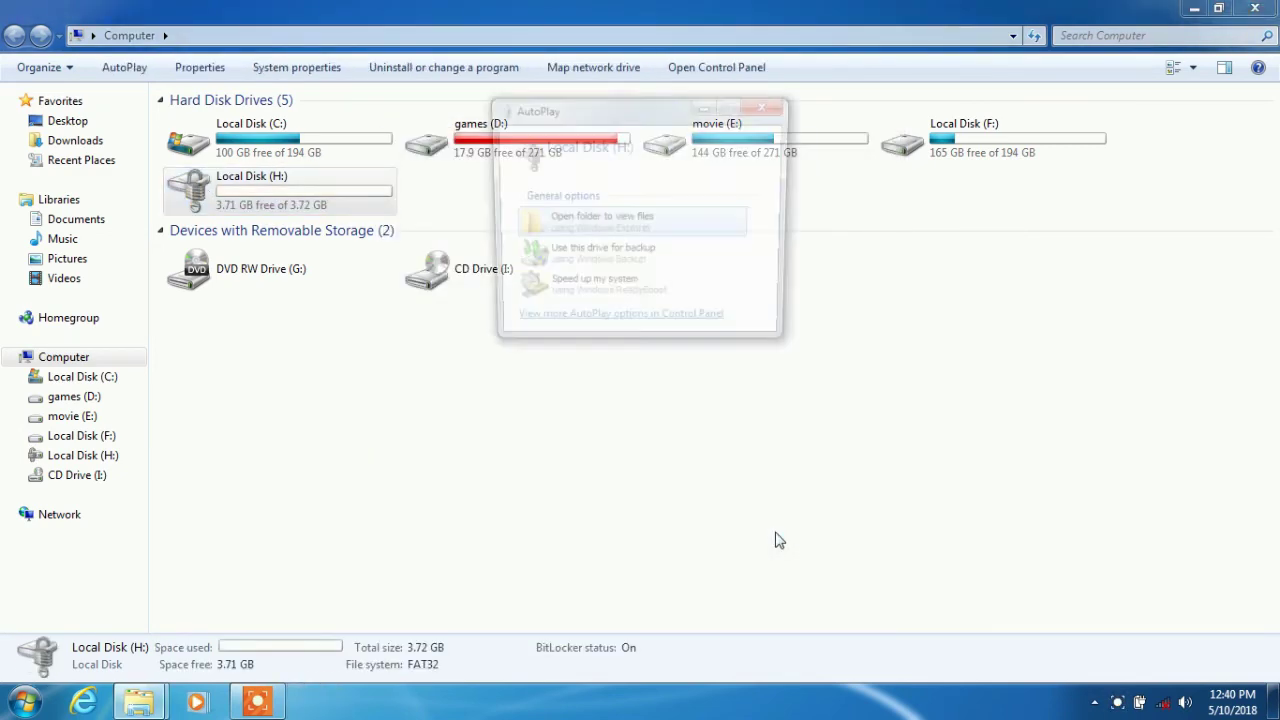
Dismiss AutoPlay, open drive H: to confirm its file is accessible, then close Explorer.
{"action": "left_click", "coordinate": [768, 105]}
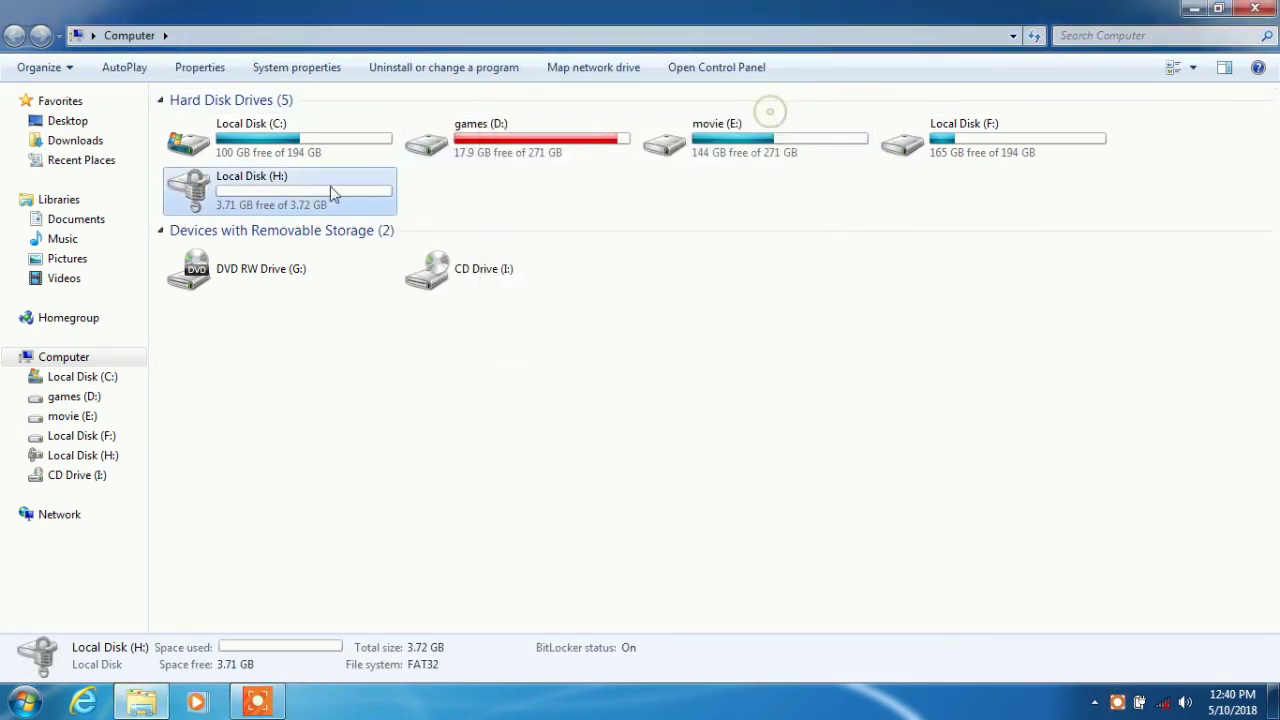
{"action": "double_click", "coordinate": [333, 197]}
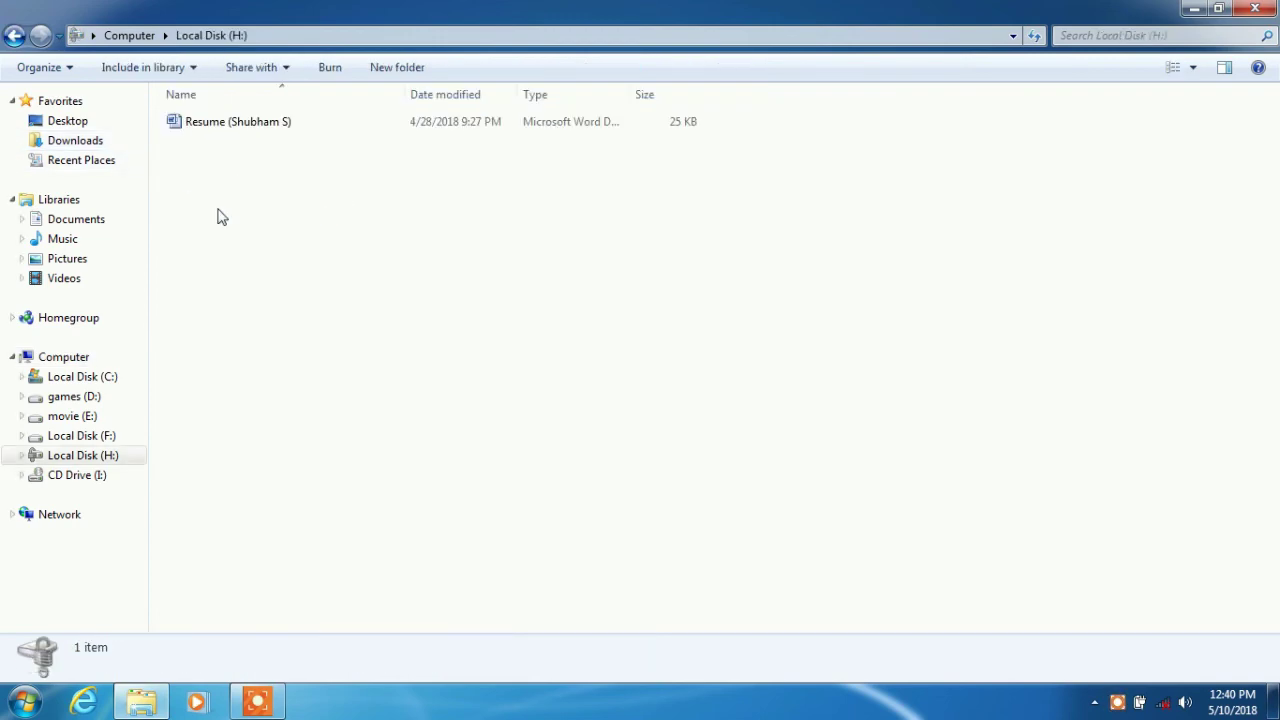
{"action": "left_click", "coordinate": [1255, 8]}
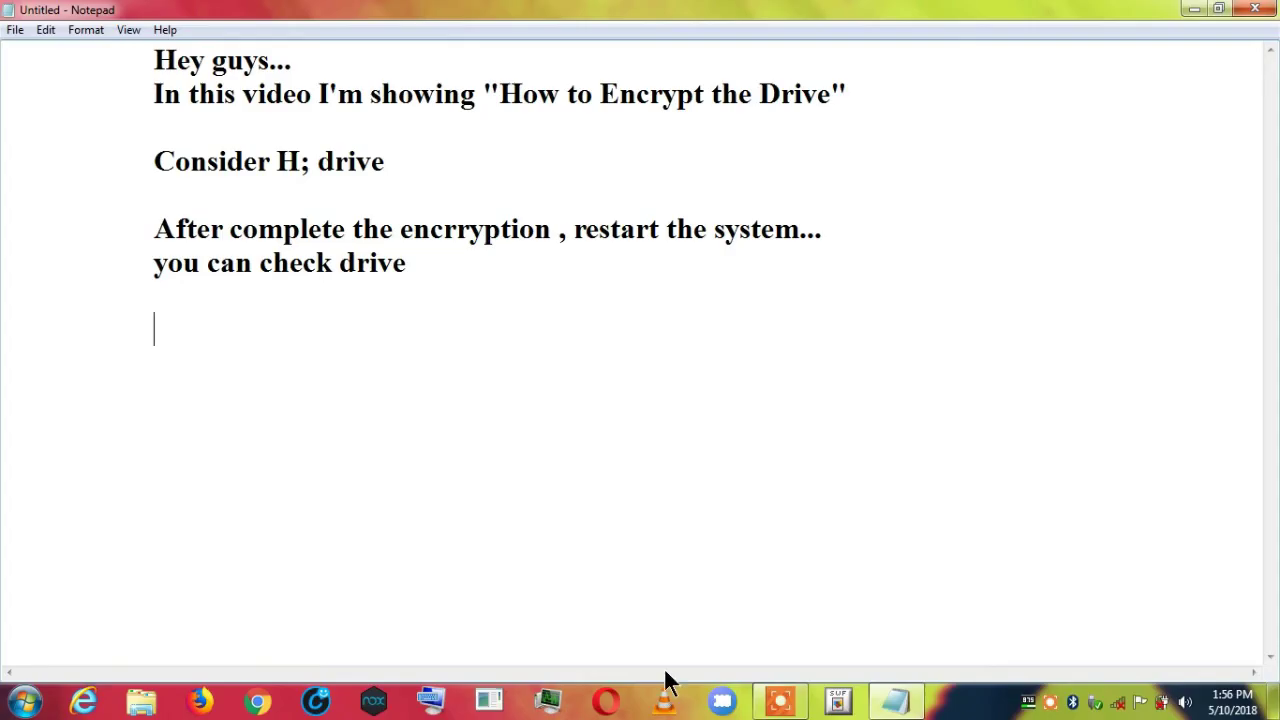
Add "If you like this video, plz Subscribe my channel for more Updates" and "Thanks for watching......" lines.
{"action": "type", "text": "If you like this video"}
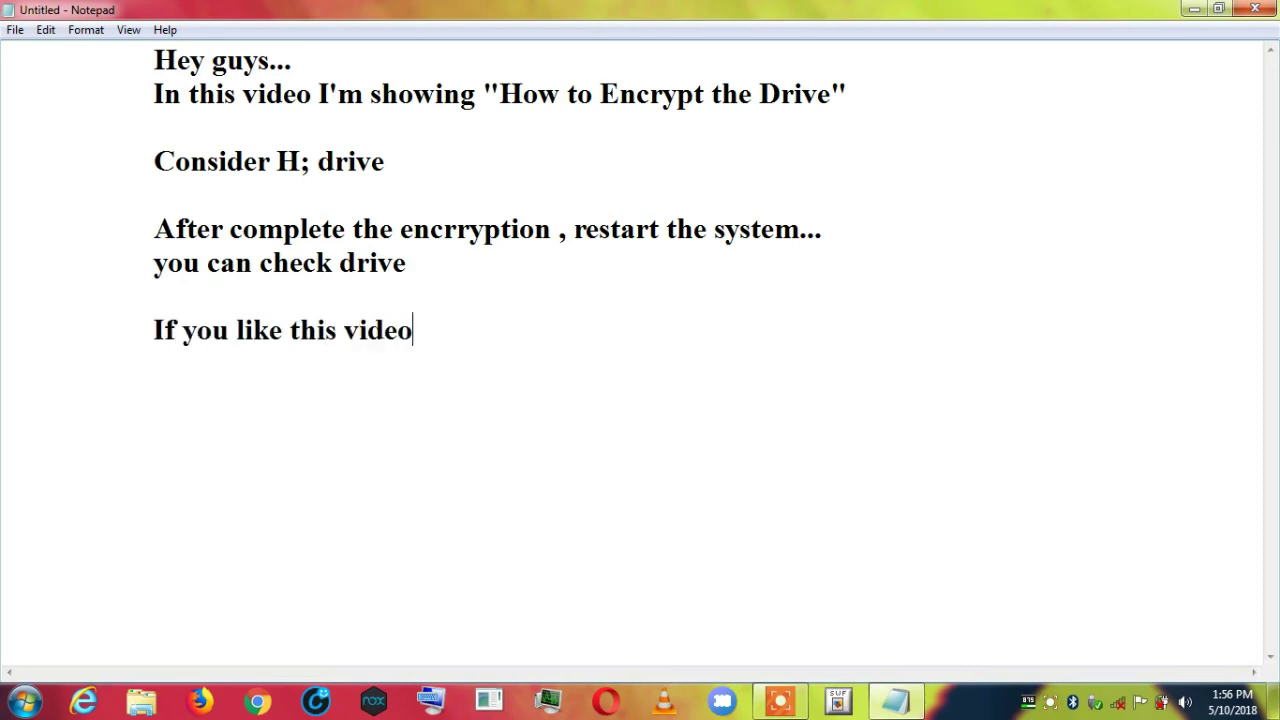
{"action": "type", "text": ", plz Subscribe the"}
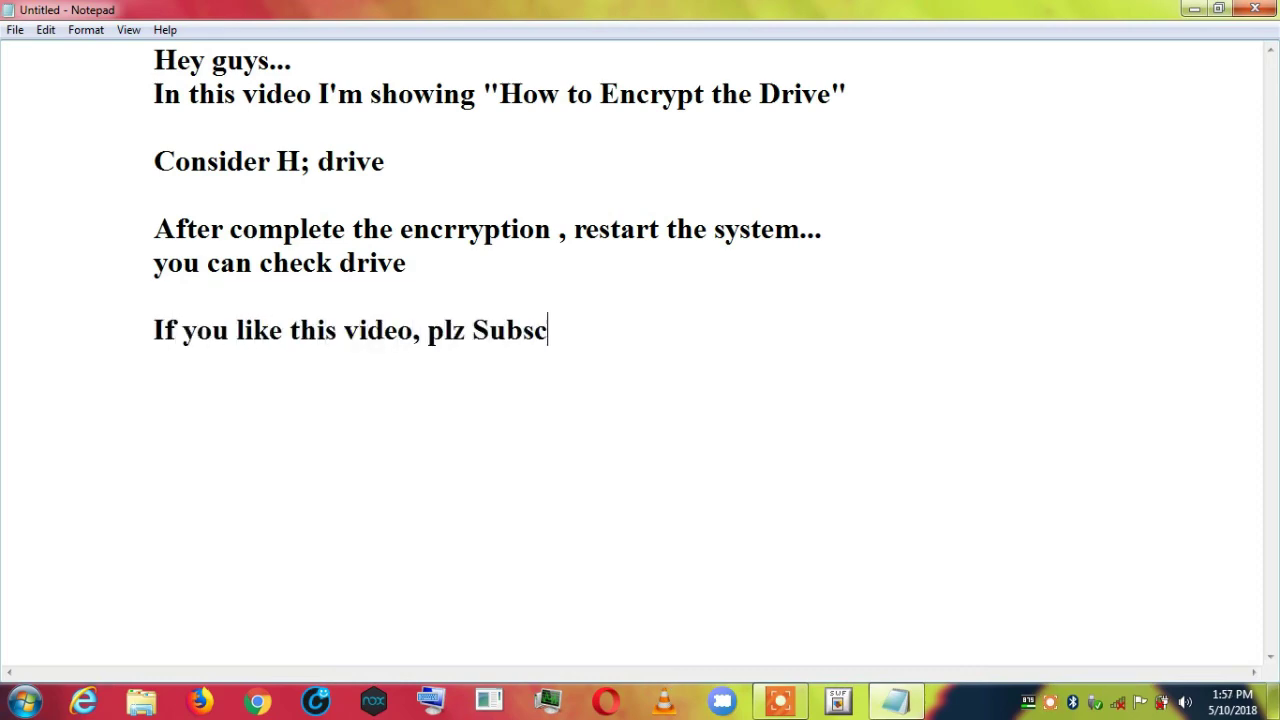
{"action": "key", "text": "BackSpace"}
{"action": "key", "text": "BackSpace"}
{"action": "key", "text": "BackSpace"}
{"action": "type", "text": "my cha"}
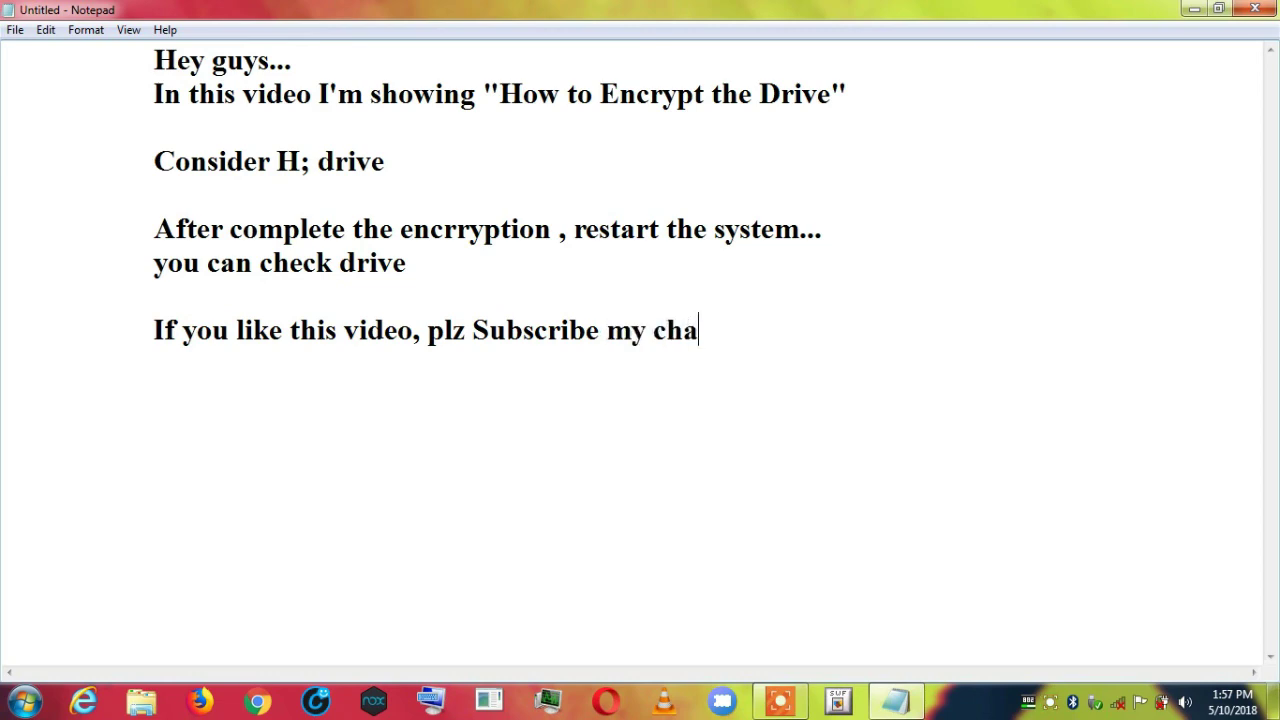
{"action": "type", "text": "nnel for more Updates"}
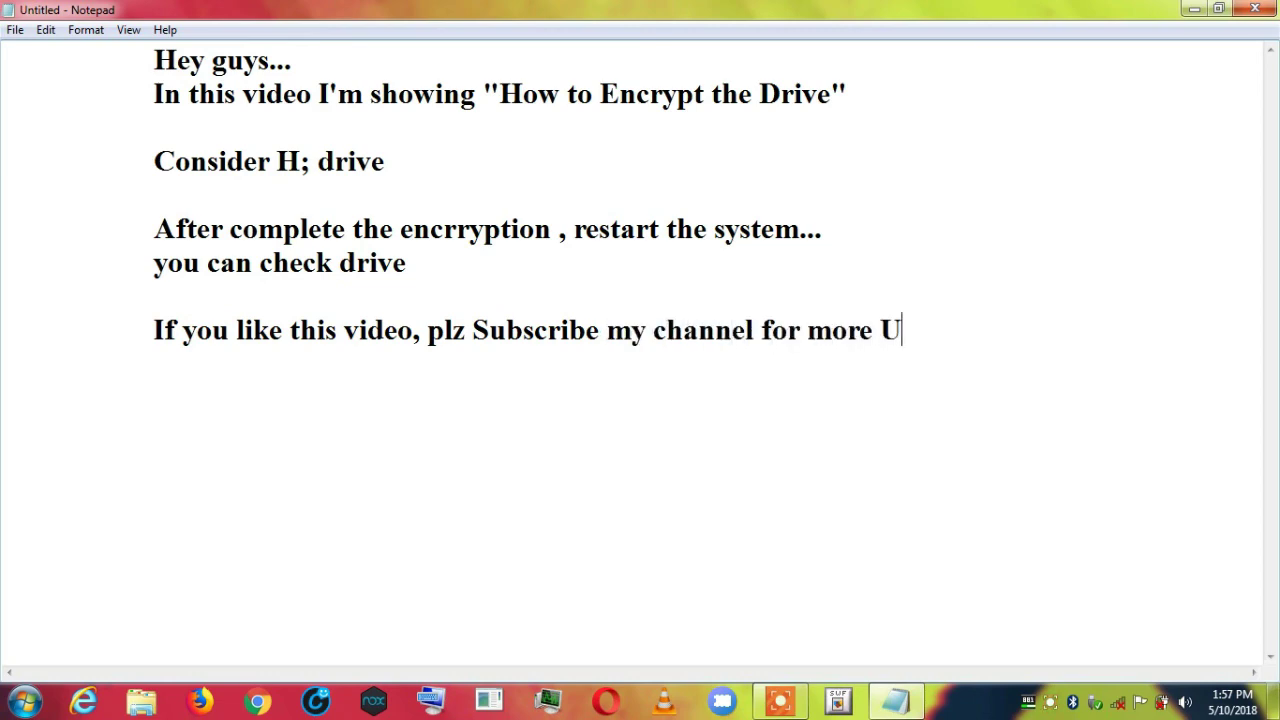
{"action": "key", "text": "ctrl+z"}
{"action": "type", "text": "If you like this video, plz Subscribe my channel for more Updates....."}
{"action": "key", "text": "Return"}
{"action": "key", "text": "Return"}
{"action": "type", "text": "Thanks fo"}
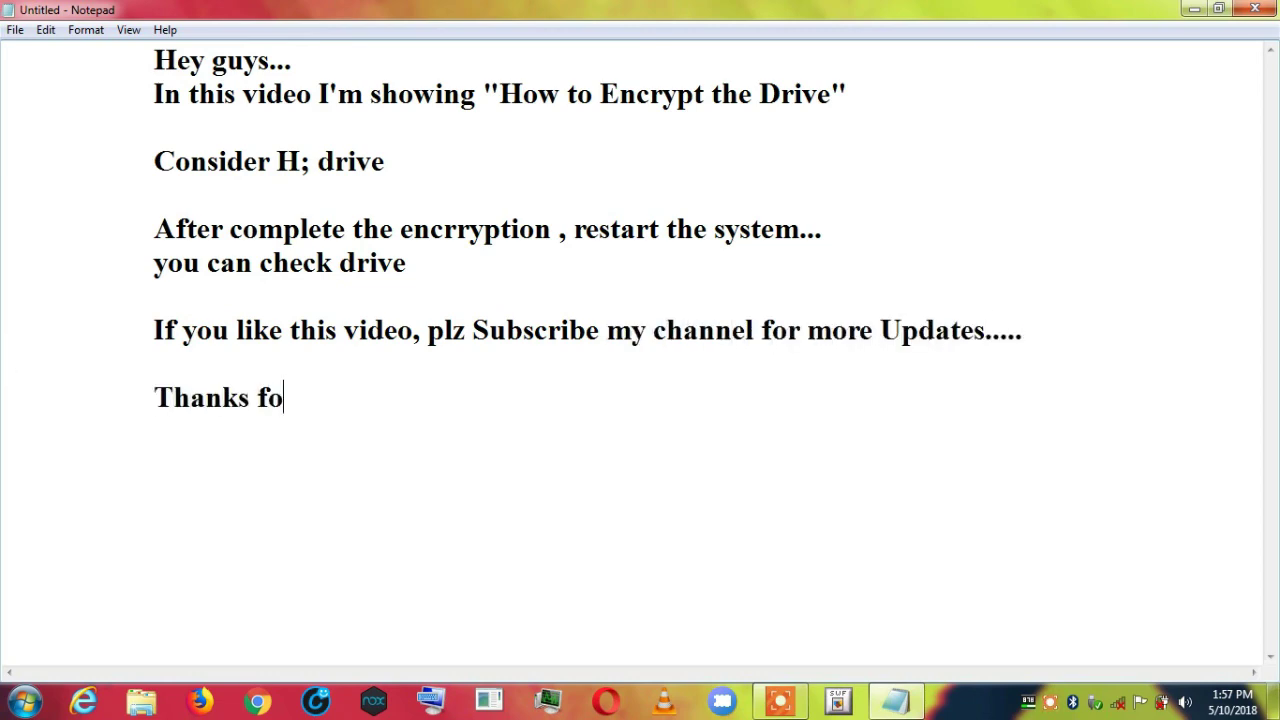
{"action": "type", "text": "r watching......"}
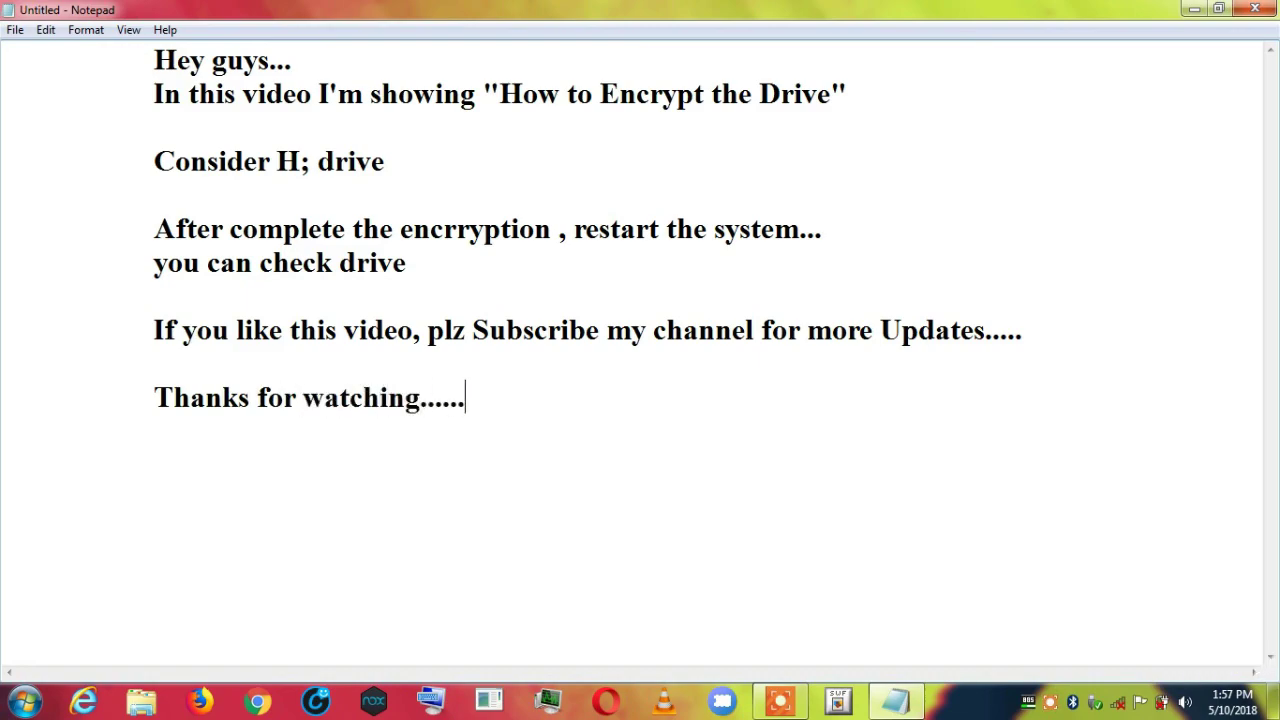